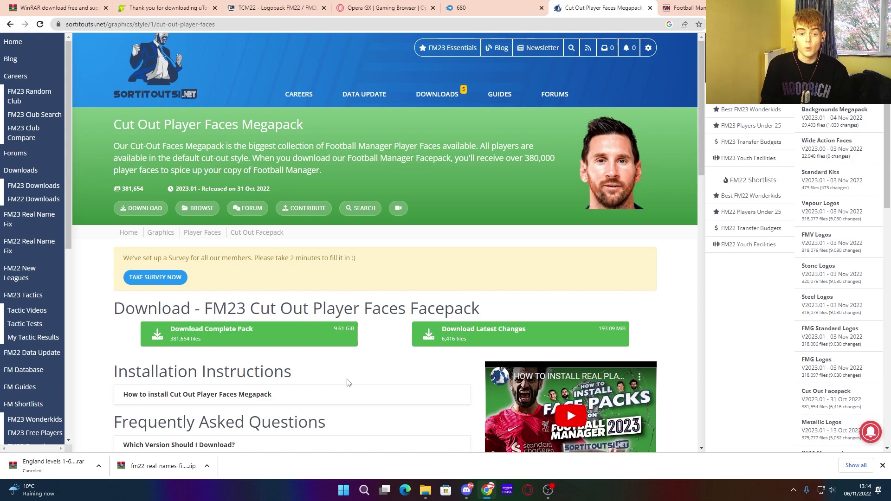
# Download the torrent of sortitoutsi_cutout_megapack_2023.00.rar from the complete Cut Out Player Faces Megapack's download page.
pyautogui.scroll(-1, 352, 271)
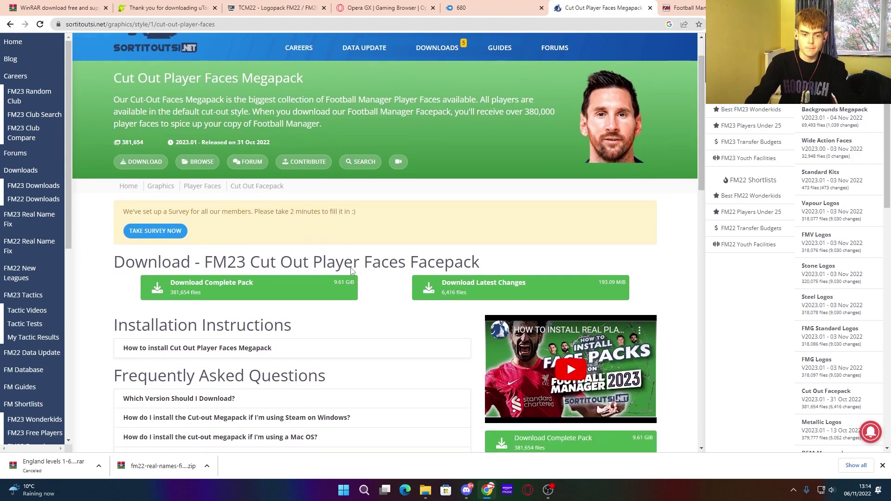
pyautogui.click(274, 299)
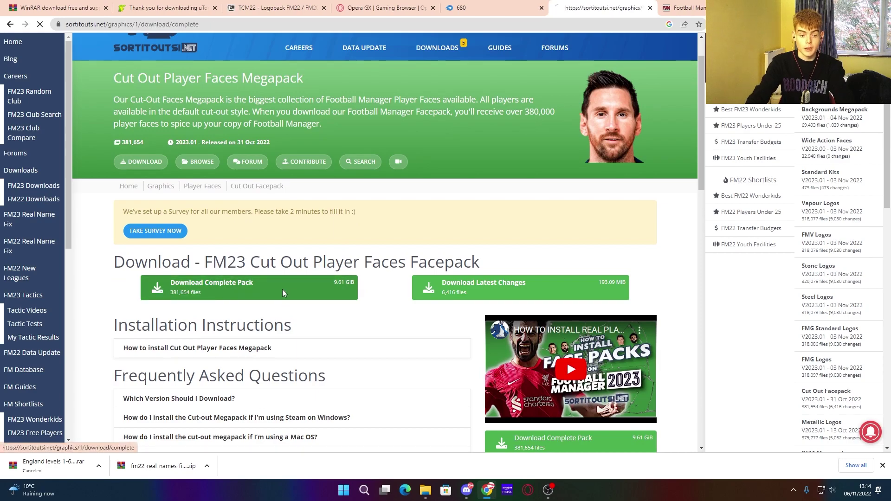
pyautogui.scroll(-10, 283, 279)
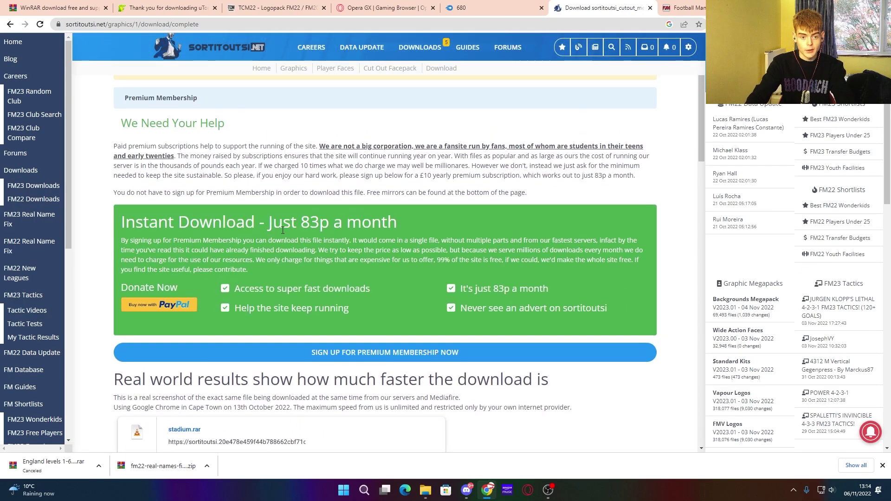
pyautogui.scroll(-5, 285, 252)
pyautogui.scroll(4, 296, 241)
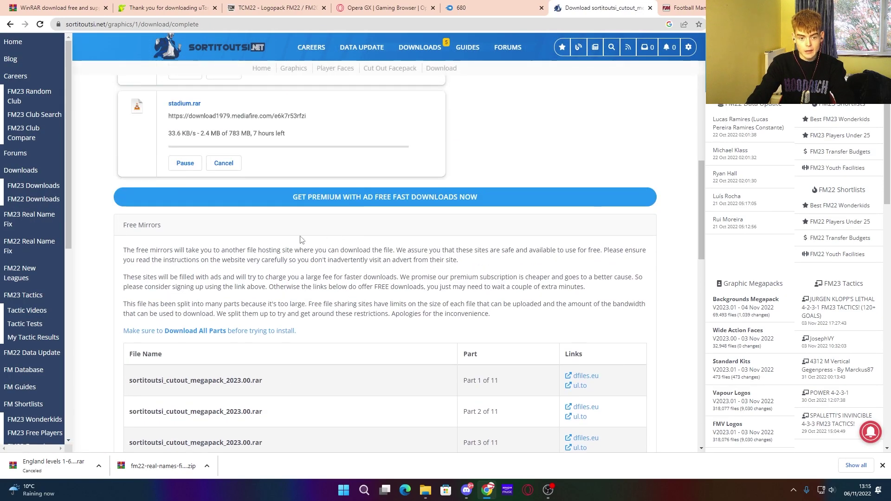
pyautogui.scroll(-3, 232, 255)
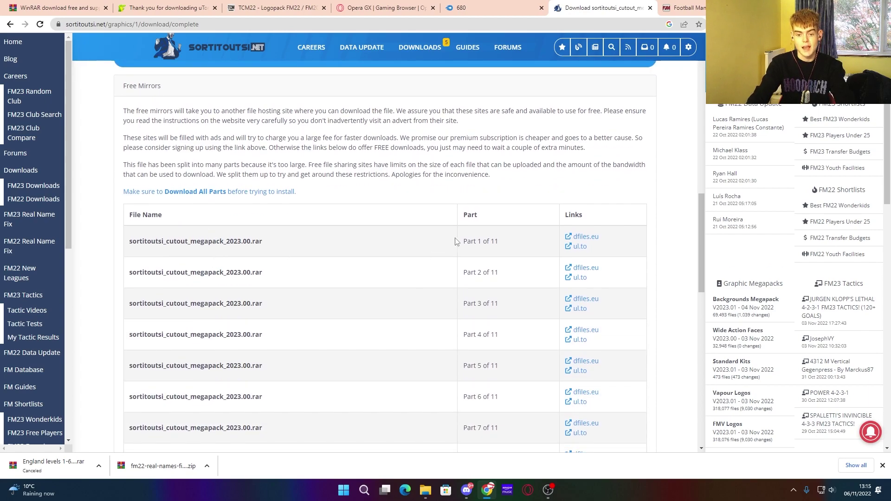
pyautogui.scroll(-3, 472, 260)
pyautogui.scroll(-3, 440, 274)
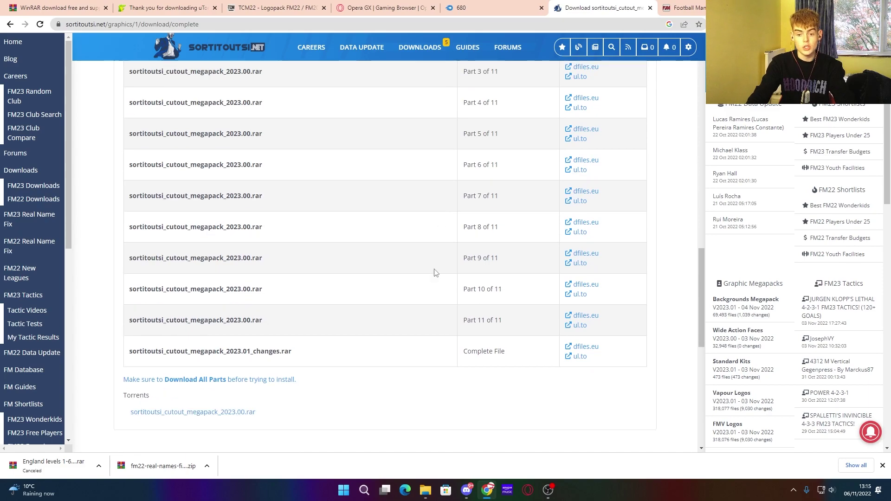
pyautogui.scroll(-1, 417, 271)
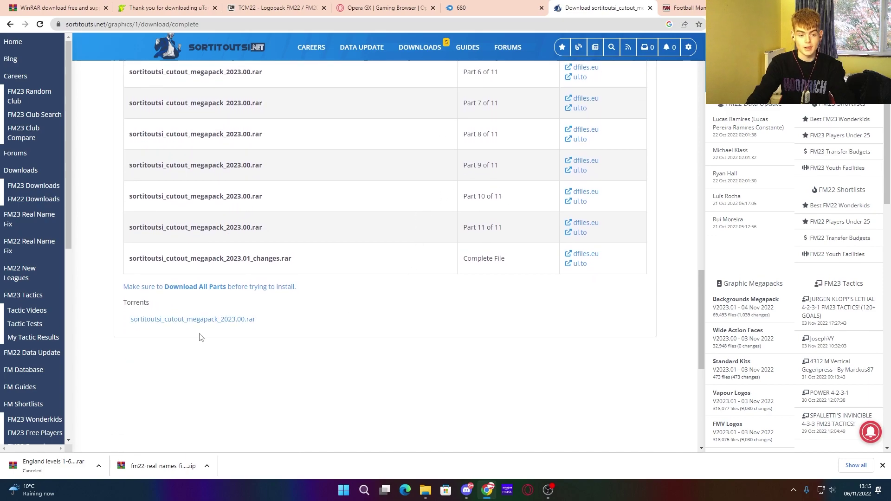
pyautogui.click(173, 320)
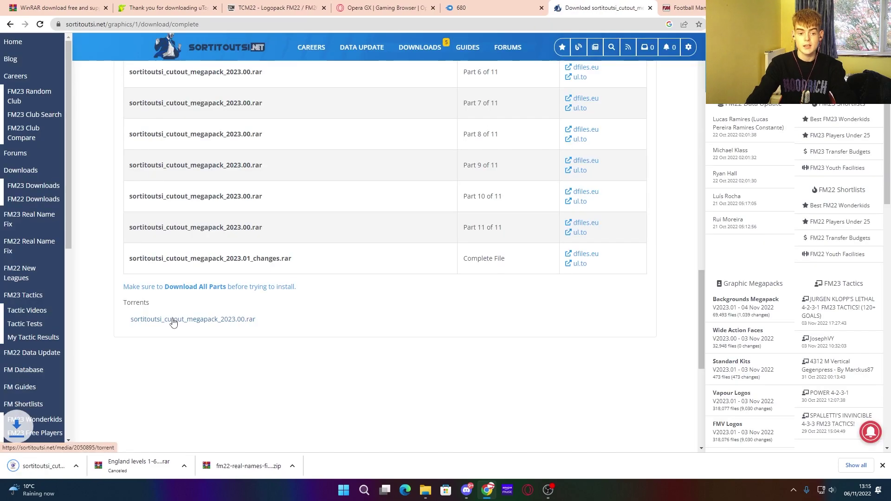
pyautogui.click(67, 471)
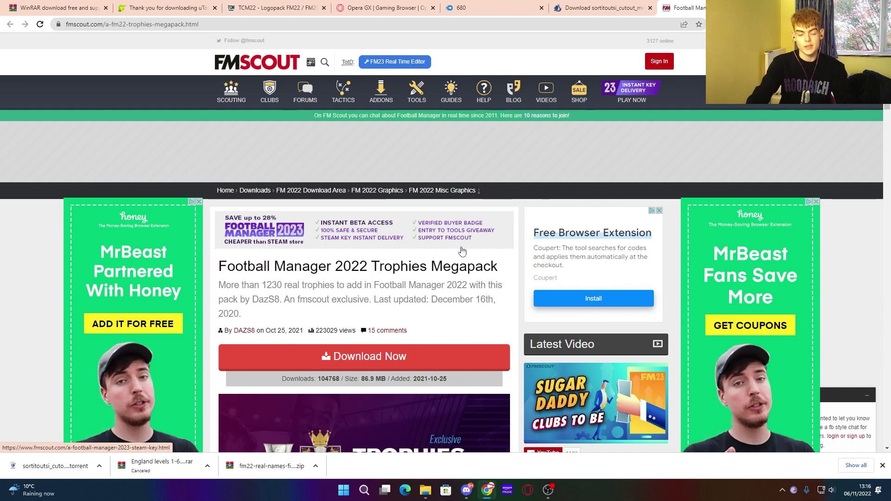
# Start downloading trophies.rar for the Football Manager 2022 Trophies Megapack from MediaFire, and cancel that download.
pyautogui.scroll(-5, 454, 270)
pyautogui.scroll(2, 404, 265)
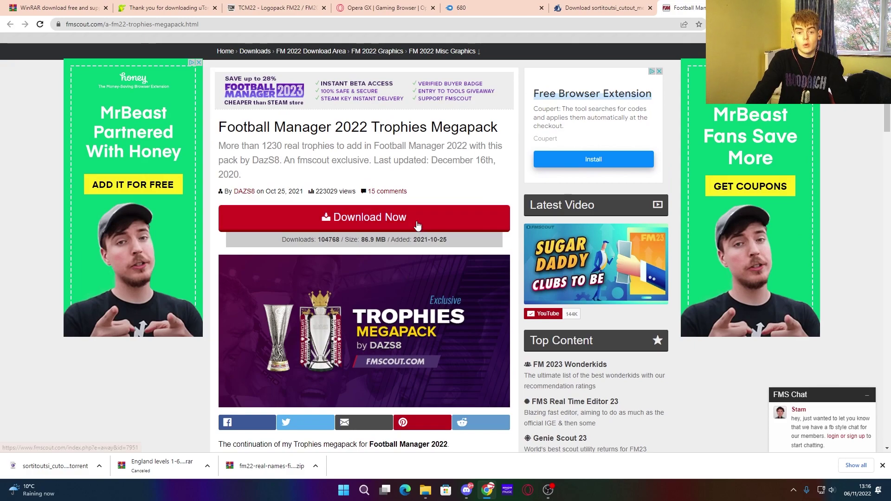
pyautogui.scroll(3, 403, 269)
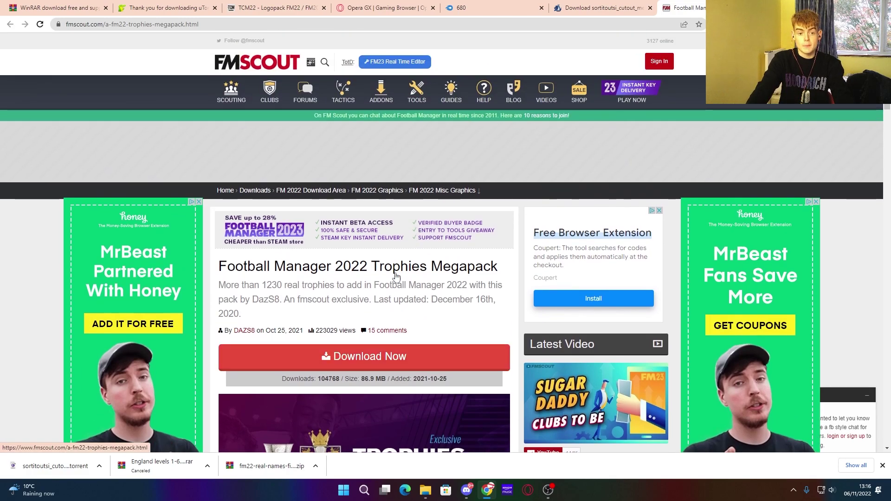
pyautogui.click(387, 356)
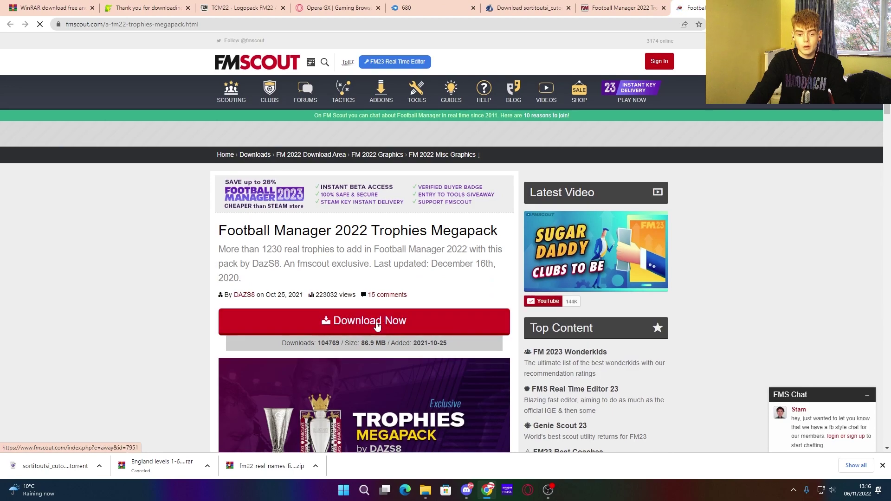
pyautogui.click(378, 325)
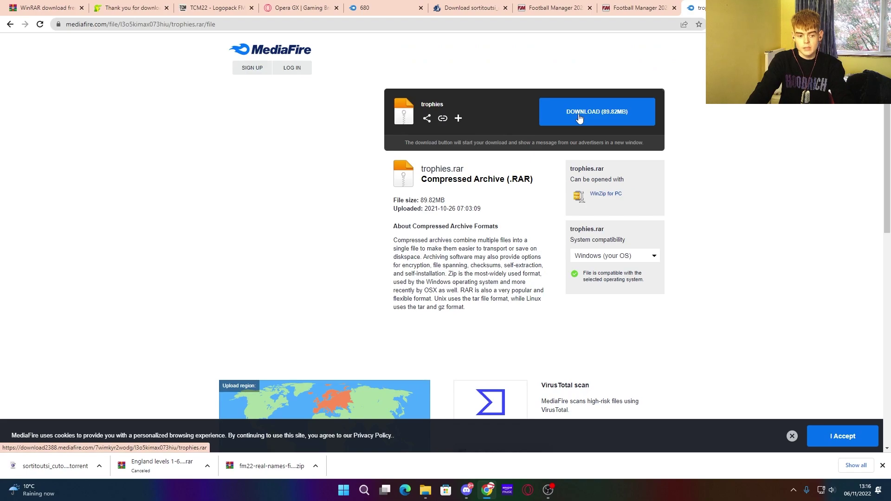
pyautogui.click(580, 118)
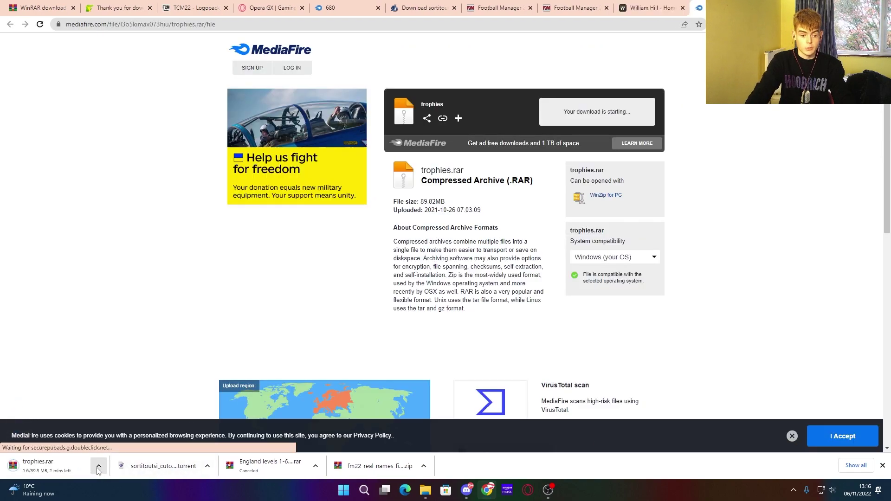
pyautogui.click(97, 468)
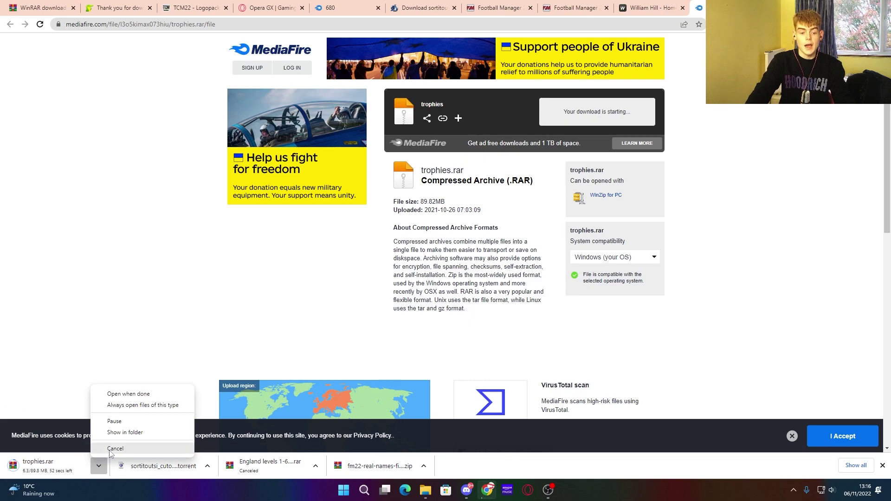
pyautogui.click(114, 449)
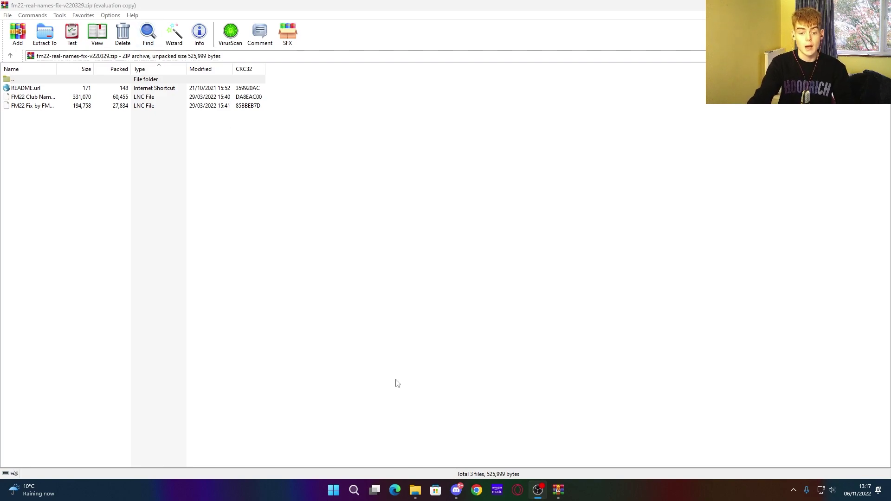
# Switch to File Explorer and open Football Manager 2023's data\database\db\2300 folder within SteamLibrary\steamapps\common on SSD 2 (G:).
pyautogui.click(415, 490)
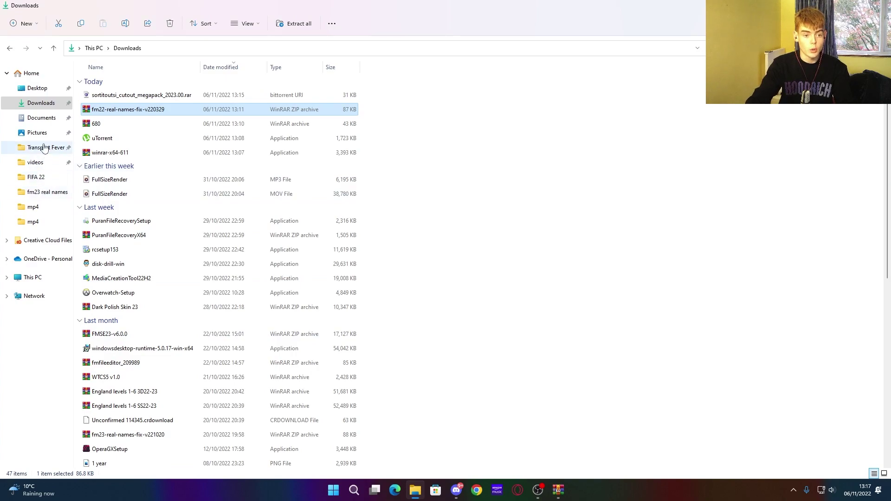
pyautogui.click(28, 279)
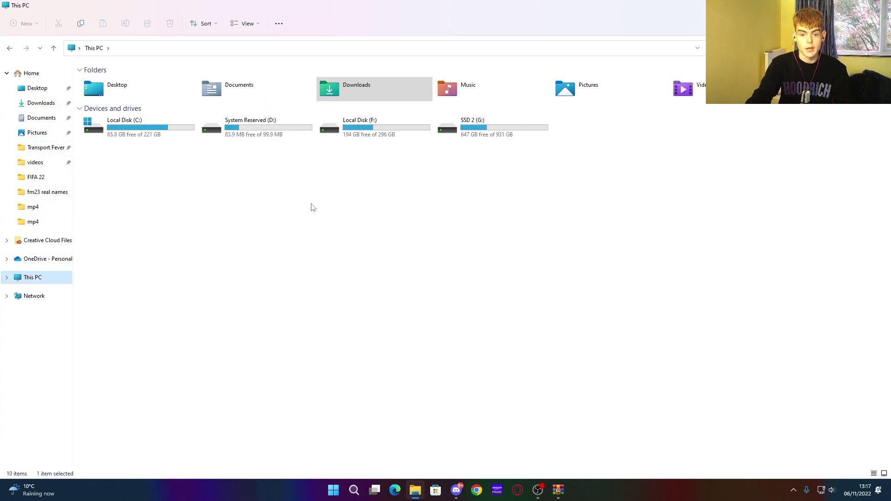
pyautogui.doubleClick(480, 133)
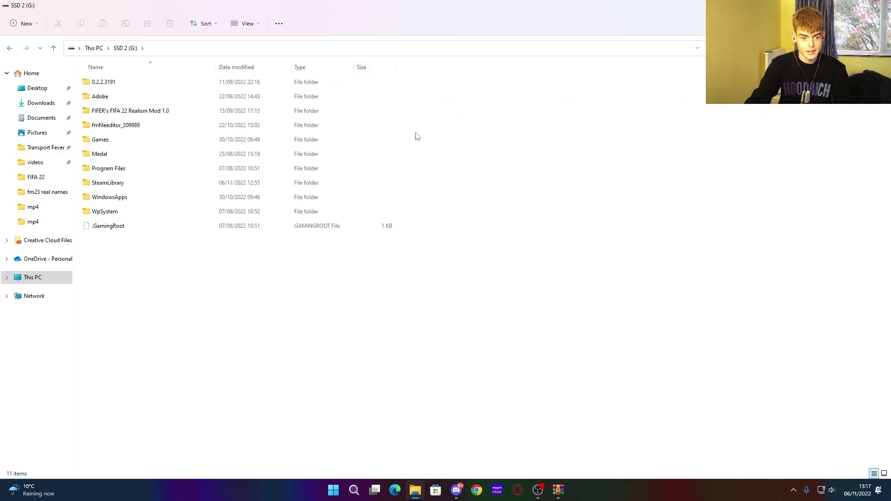
pyautogui.doubleClick(185, 184)
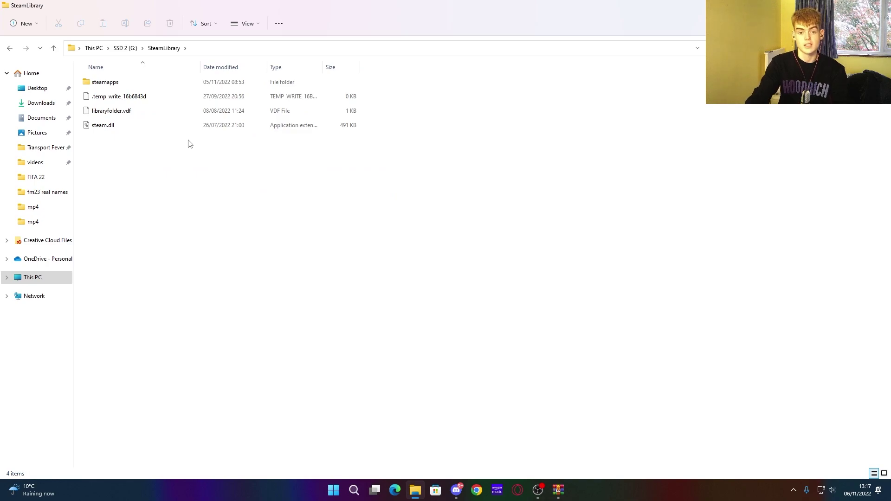
pyautogui.doubleClick(122, 81)
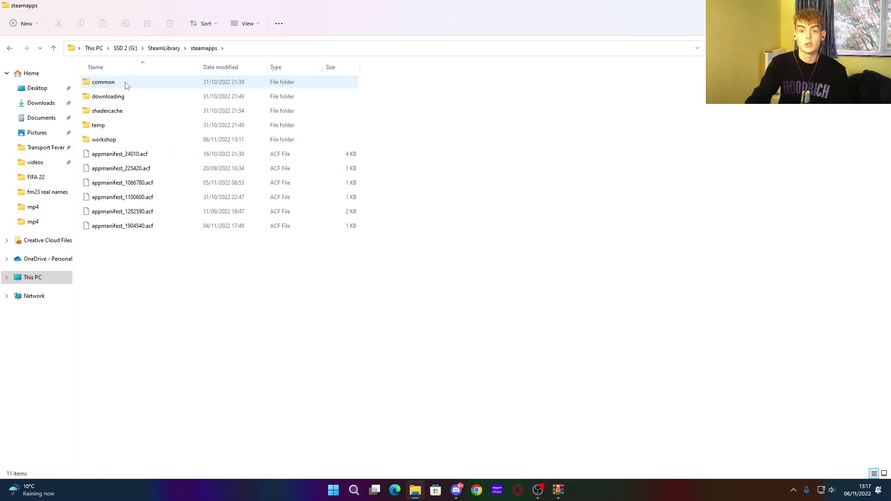
pyautogui.doubleClick(126, 85)
pyautogui.doubleClick(142, 112)
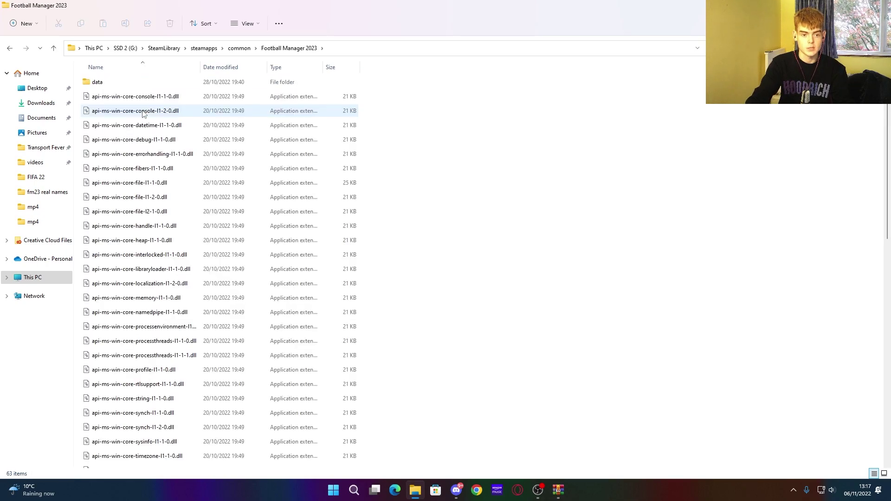
pyautogui.doubleClick(112, 88)
pyautogui.doubleClick(112, 87)
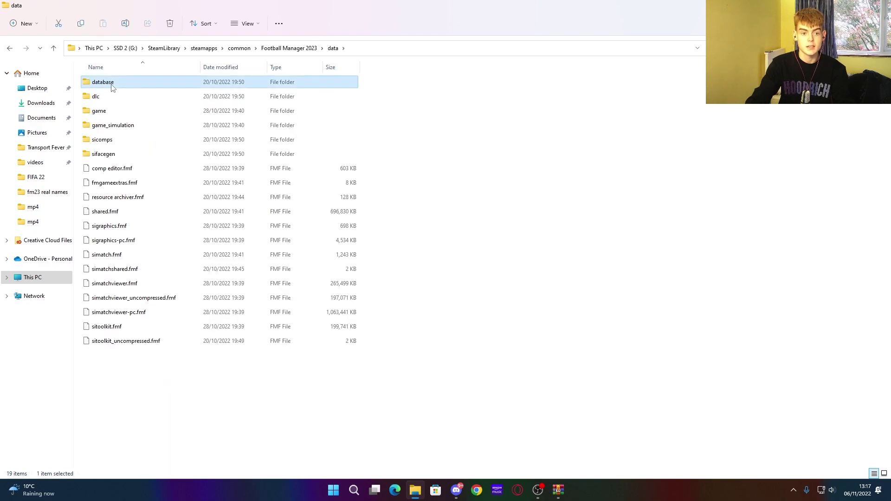
pyautogui.doubleClick(112, 87)
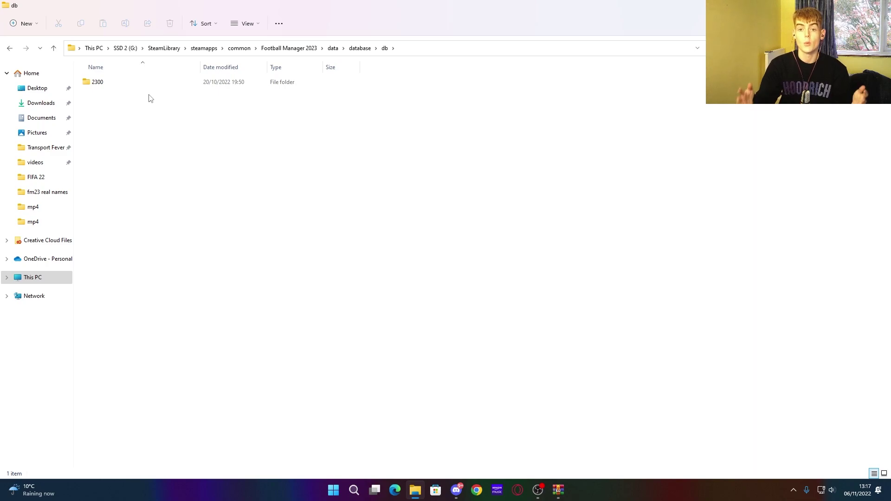
pyautogui.doubleClick(123, 87)
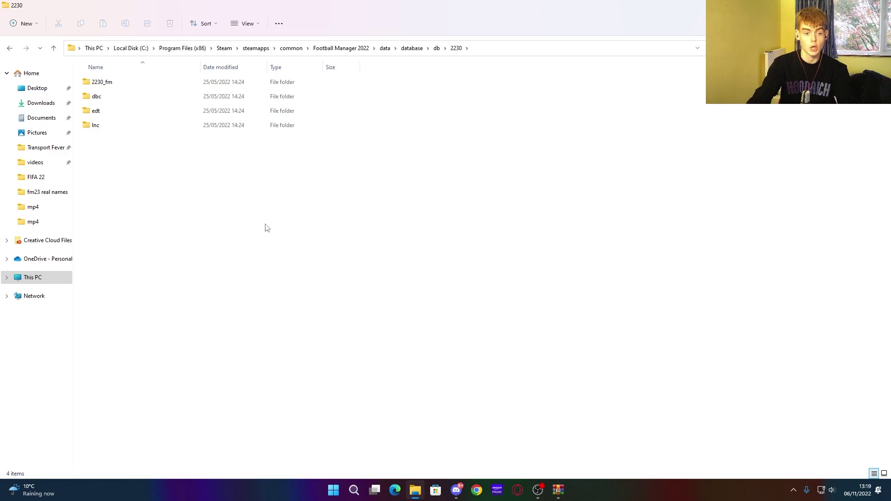
# Delete fake.lnc, lic_dan_swe_fra.lnc and nleague.lnc from the lnc\all folder of Football Manager 2022's 2230 database.
pyautogui.doubleClick(211, 126)
pyautogui.doubleClick(134, 85)
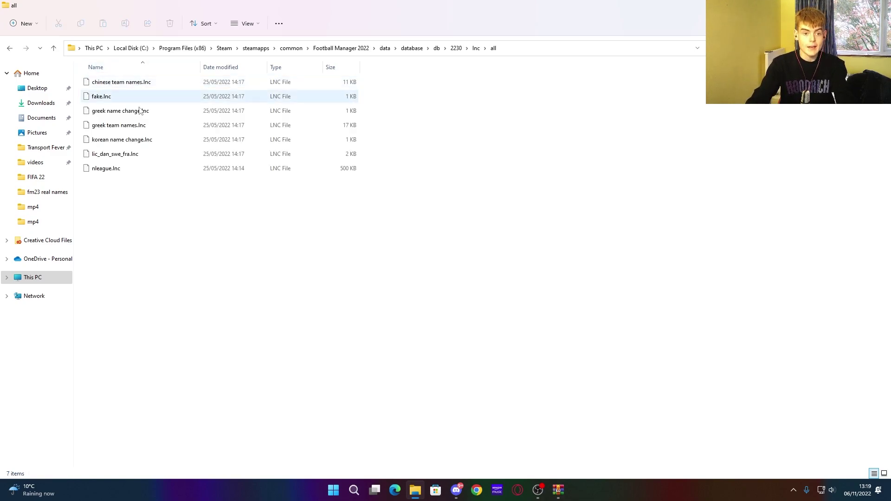
pyautogui.click(123, 97)
pyautogui.keyDown('ctrl'); pyautogui.click(131, 153); pyautogui.keyUp('ctrl')
pyautogui.keyDown('ctrl'); pyautogui.click(123, 169); pyautogui.keyUp('ctrl')
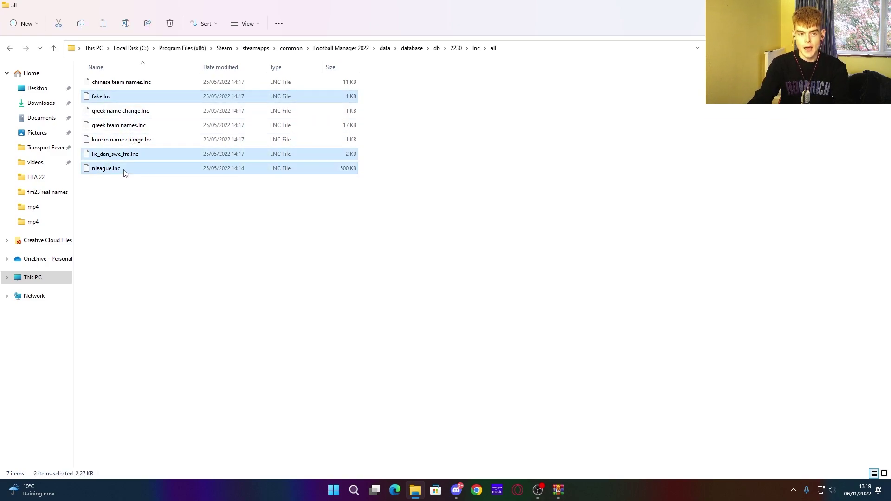
pyautogui.rightClick(129, 155)
pyautogui.click(216, 166)
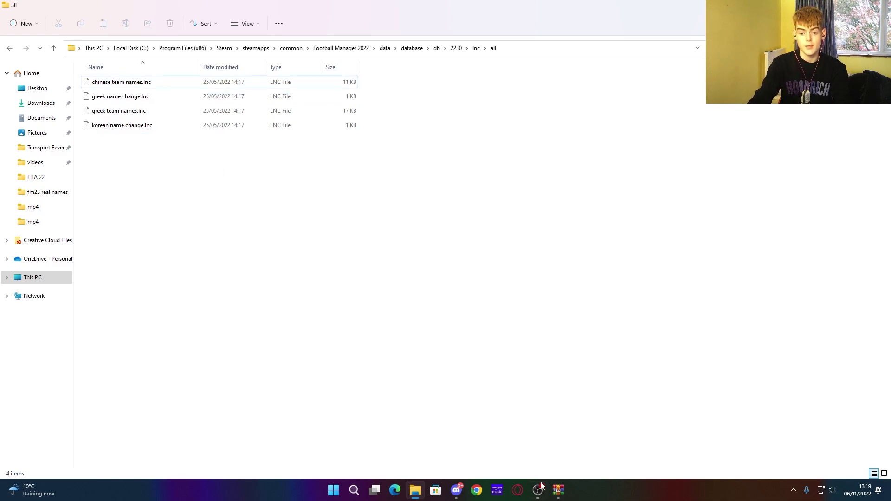
# Extract FM22 Club Names by FMScout.lnc and FM22 Fix by FMScout.lnc from the fm22-real-names-fix-v220329.zip archive in WinRAR into the all folder.
pyautogui.click(557, 491)
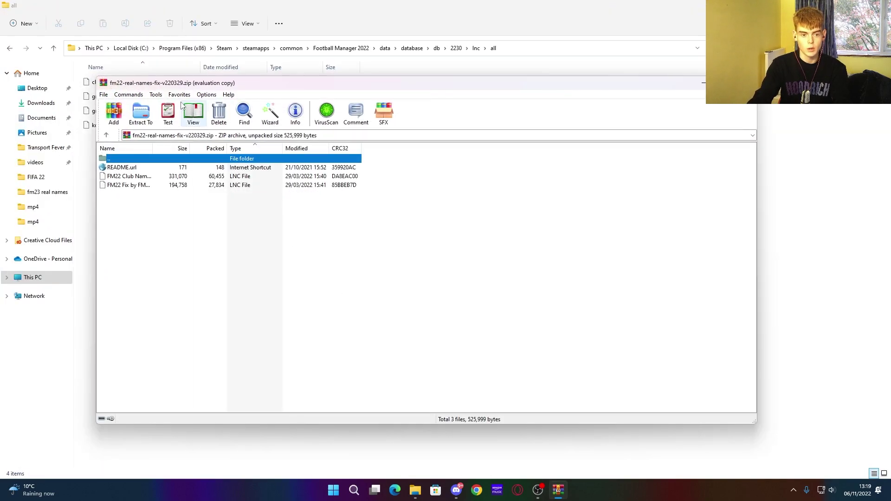
pyautogui.click(143, 178)
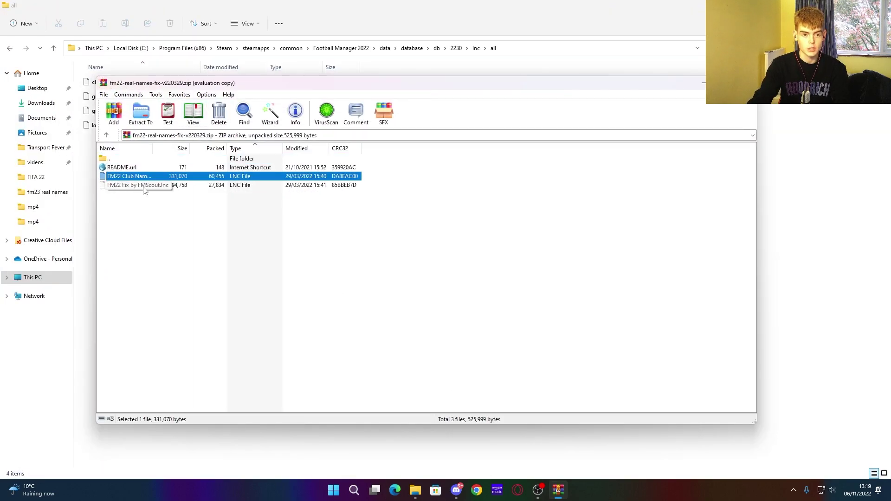
pyautogui.keyDown('shift'); pyautogui.click(142, 185); pyautogui.keyUp('shift')
pyautogui.moveTo(140, 177); pyautogui.dragTo(86, 201)
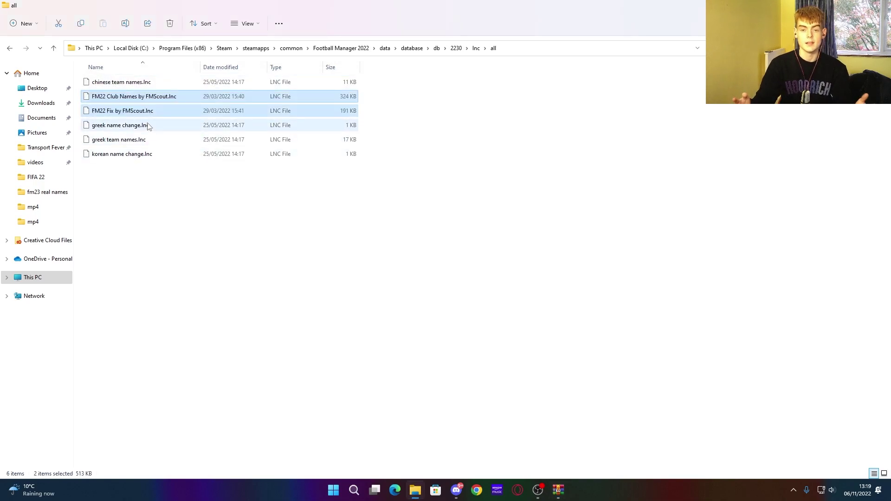
pyautogui.click(241, 233)
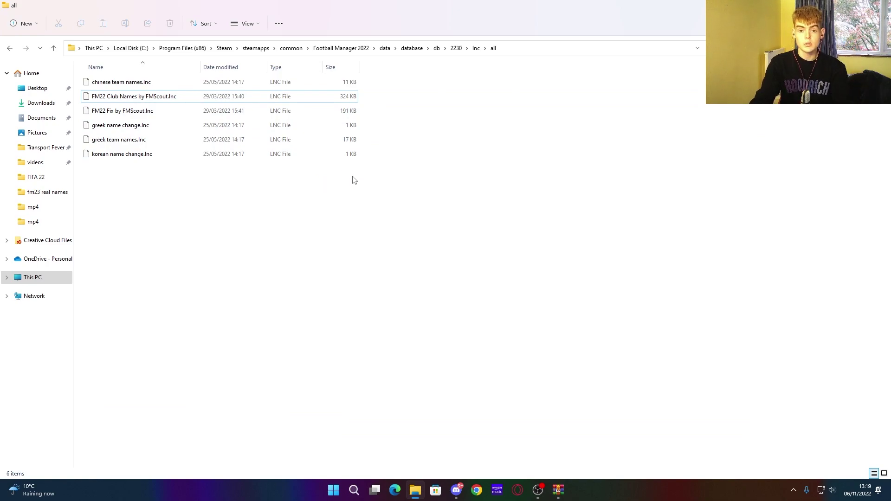
# Delete fake.edt from the edt\permanent folder of Football Manager 2022's 2230 database.
pyautogui.click(457, 52)
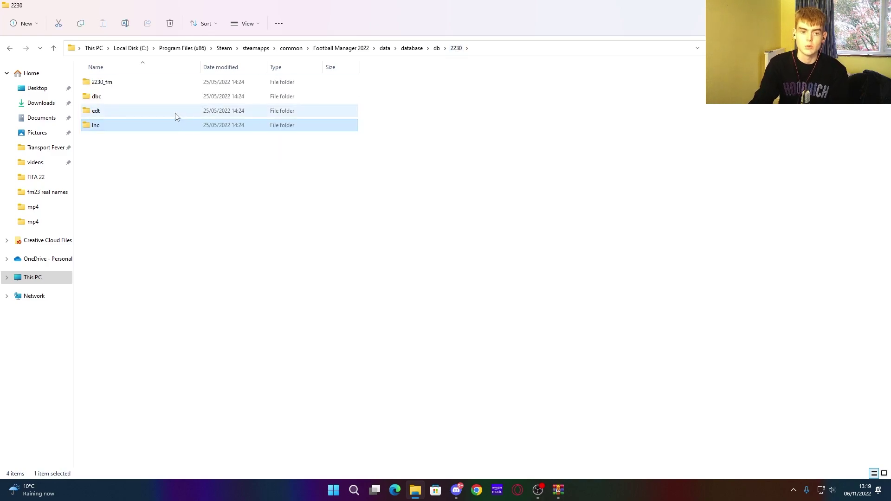
pyautogui.doubleClick(175, 114)
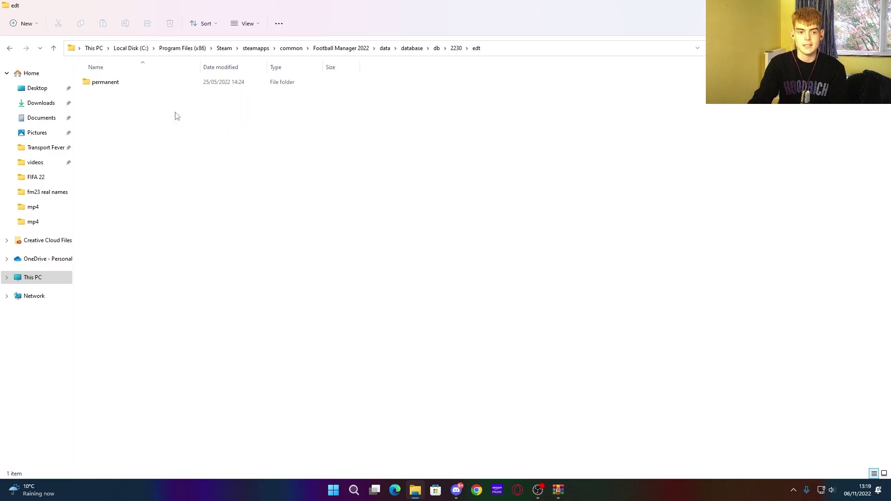
pyautogui.doubleClick(158, 84)
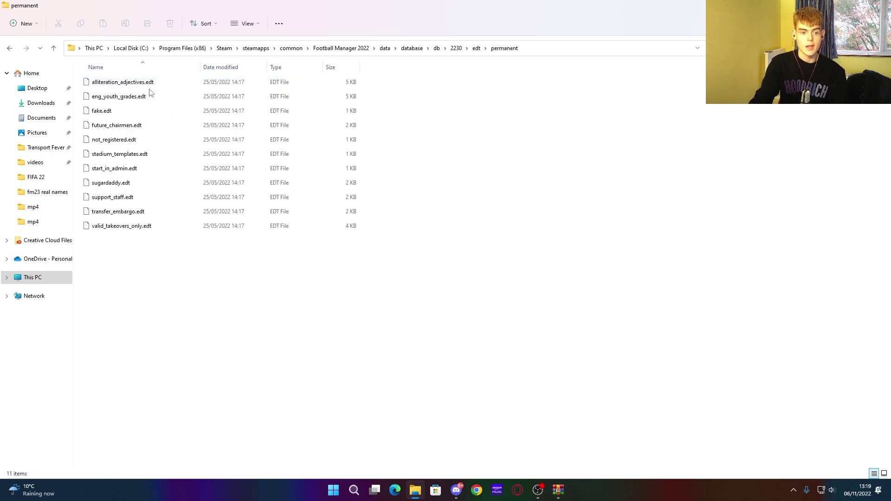
pyautogui.click(121, 112)
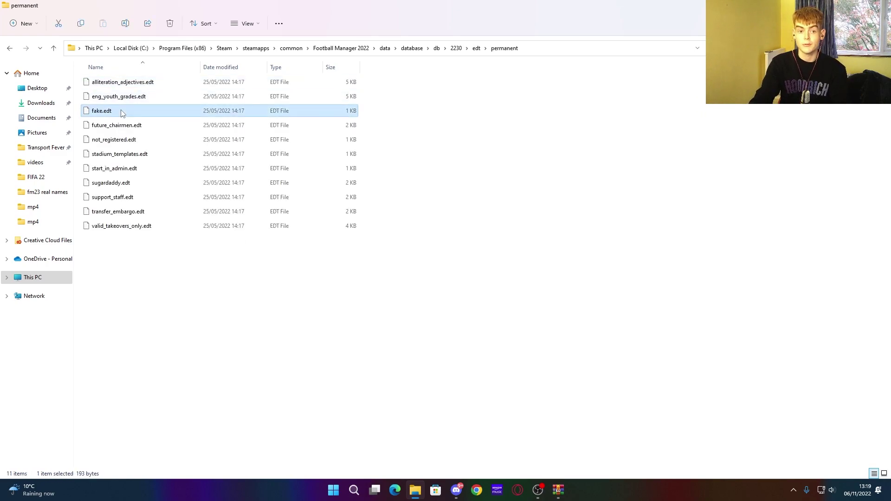
pyautogui.rightClick(121, 112)
pyautogui.click(208, 121)
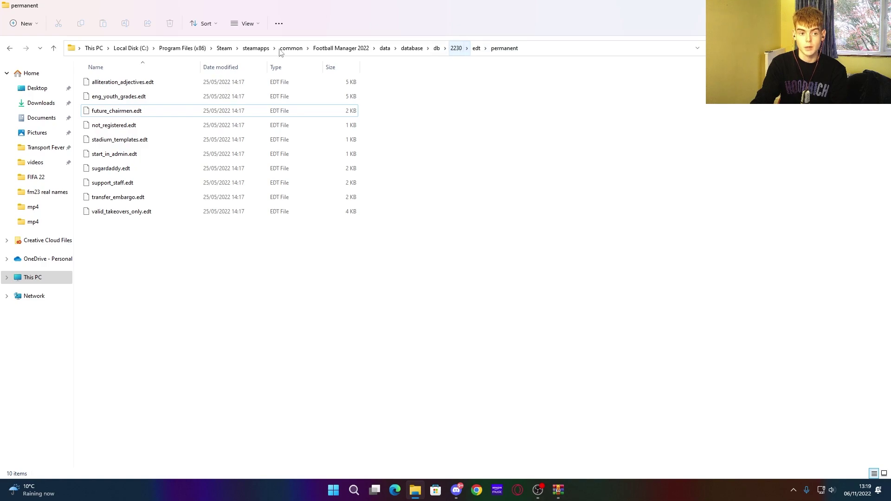
# Delete brazil_kits.dbc, forbidden names.dbc, Licensing2.dbc, Licensing2_chn.dbc, zebra award.dbc and zebra turin fake staff.dbc from the 2230 database's dbc\permanent folder.
pyautogui.click(13, 48)
pyautogui.click(13, 48)
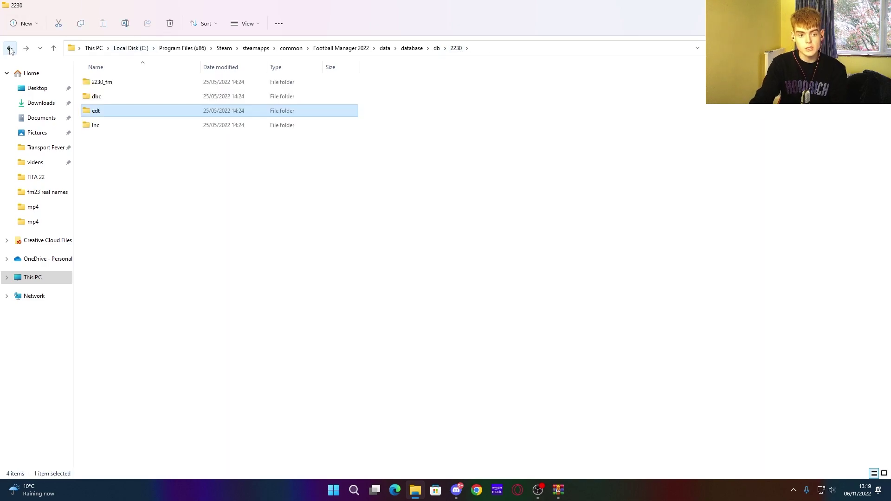
pyautogui.doubleClick(122, 98)
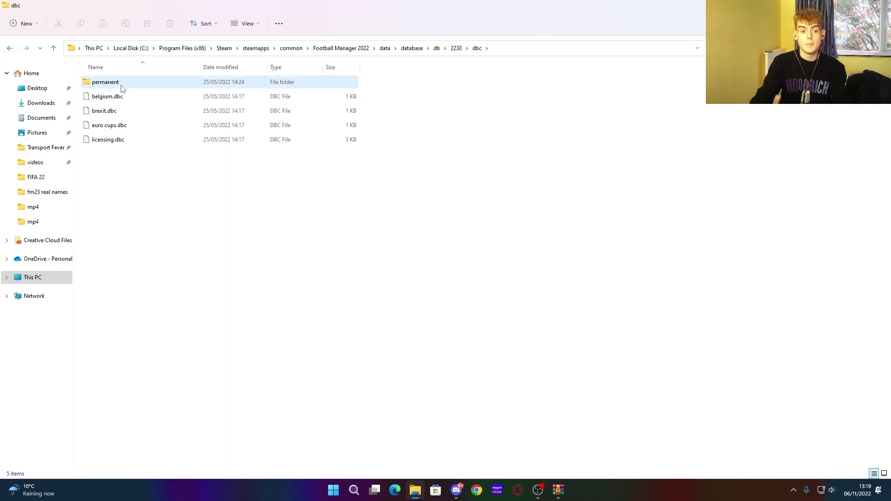
pyautogui.doubleClick(119, 83)
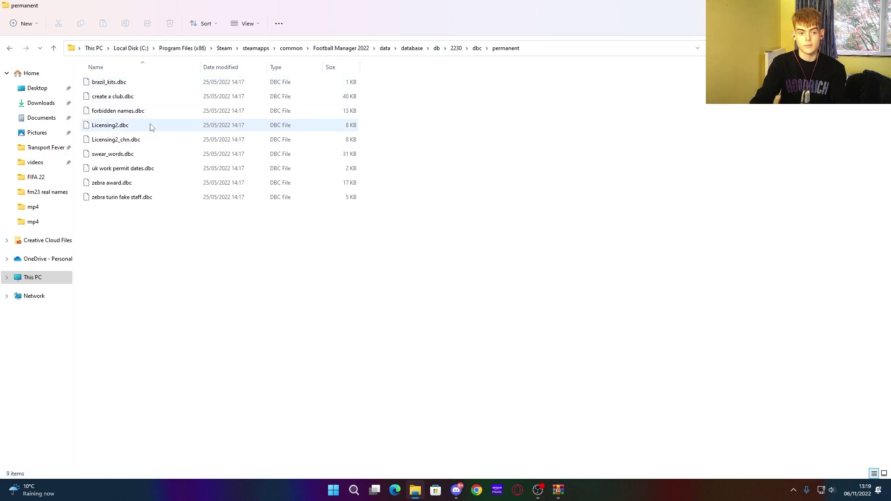
pyautogui.click(131, 82)
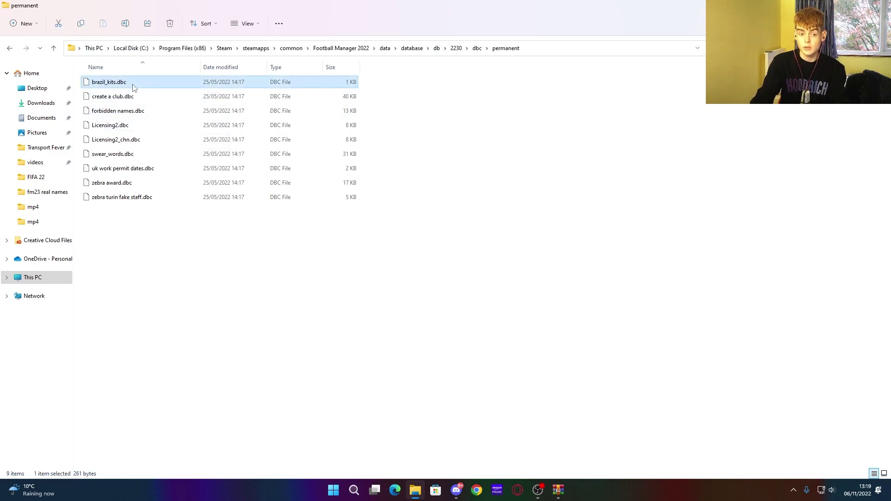
pyautogui.keyDown('ctrl'); pyautogui.click(133, 112); pyautogui.keyUp('ctrl')
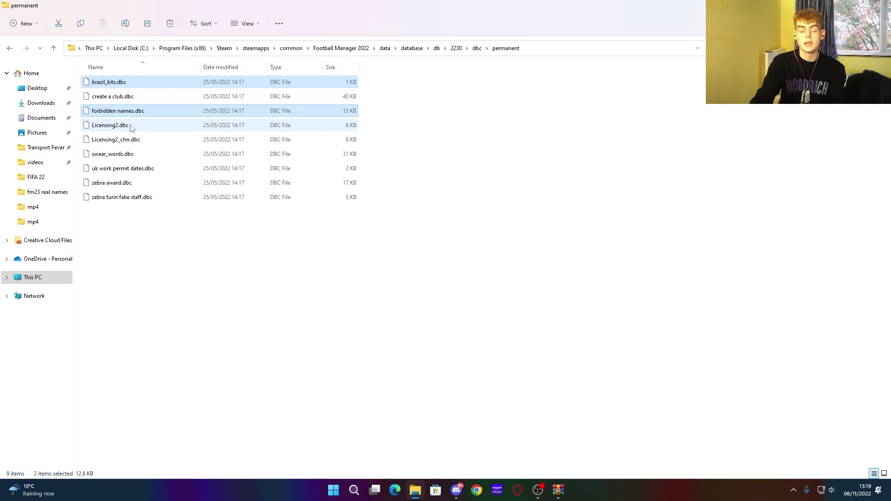
pyautogui.keyDown('ctrl'); pyautogui.click(132, 126); pyautogui.keyUp('ctrl')
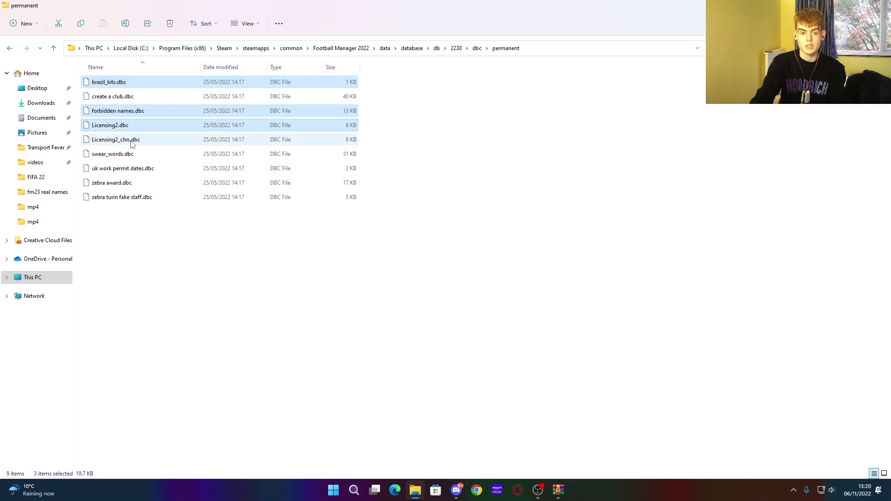
pyautogui.keyDown('ctrl'); pyautogui.click(132, 142); pyautogui.keyUp('ctrl')
pyautogui.keyDown('ctrl'); pyautogui.click(124, 185); pyautogui.keyUp('ctrl')
pyautogui.keyDown('ctrl'); pyautogui.click(131, 200); pyautogui.keyUp('ctrl')
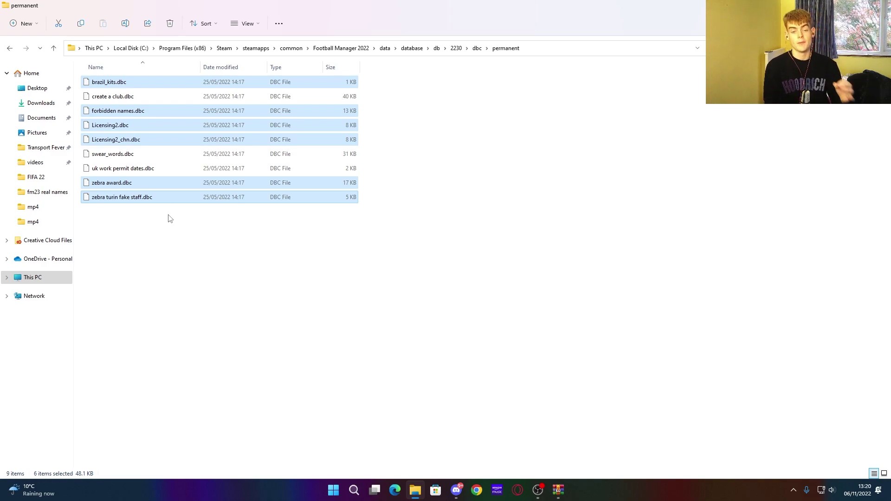
pyautogui.rightClick(141, 122)
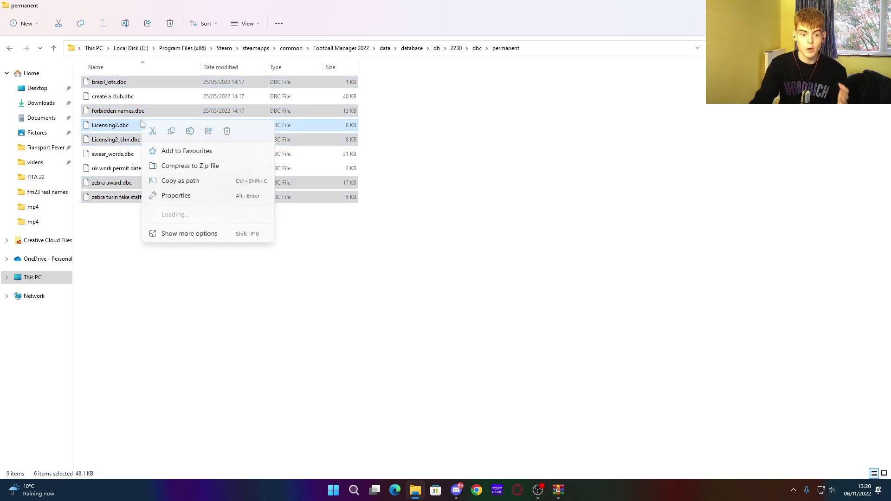
pyautogui.click(228, 132)
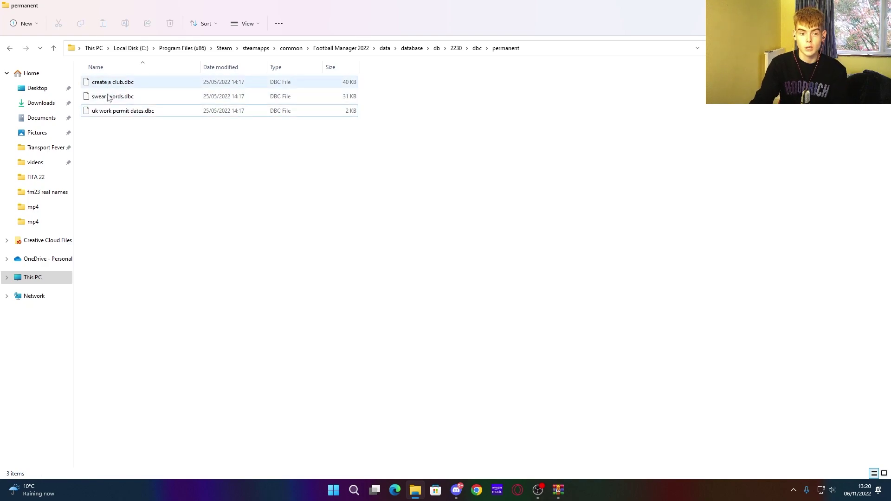
pyautogui.click(116, 114)
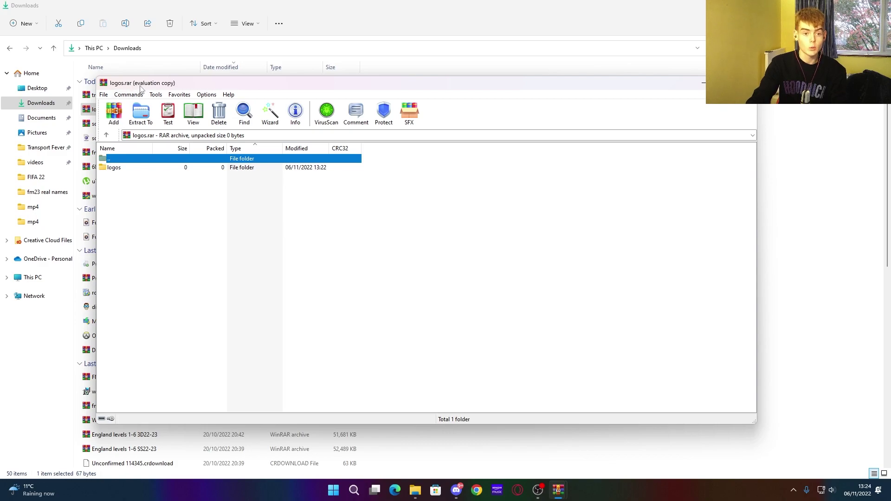
# Switch to the Documents window and open the Sports Interactive\Football Manager 2023 folder.
pyautogui.hotkey('alt', 'Tab')
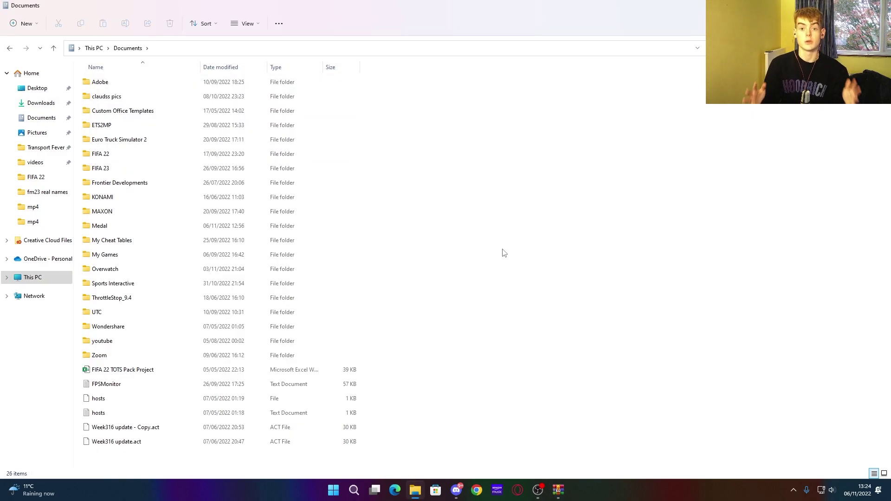
pyautogui.doubleClick(169, 284)
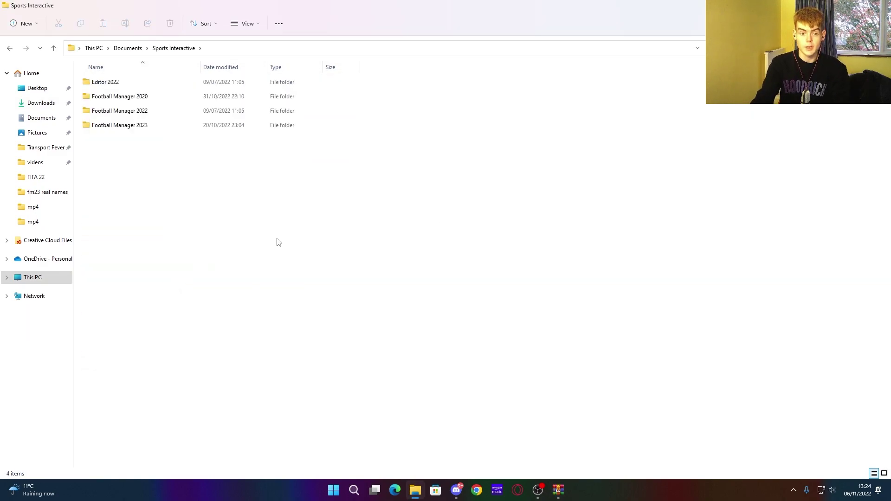
pyautogui.doubleClick(163, 127)
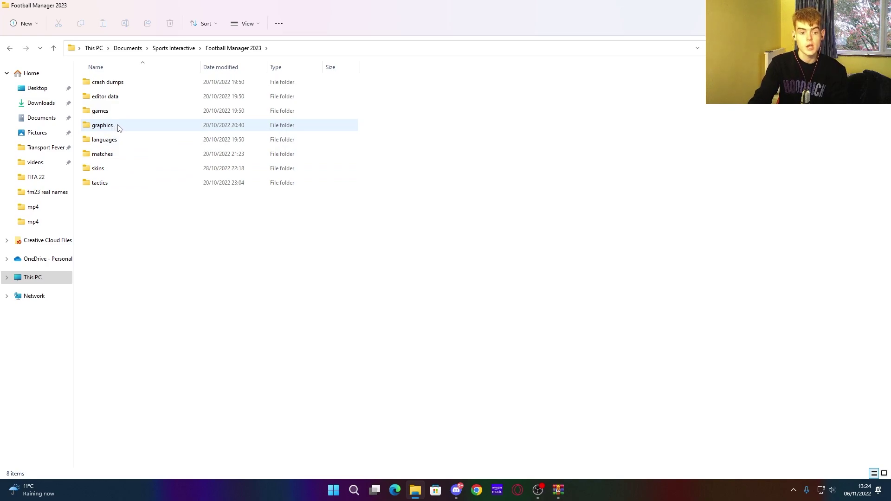
pyautogui.rightClick(123, 217)
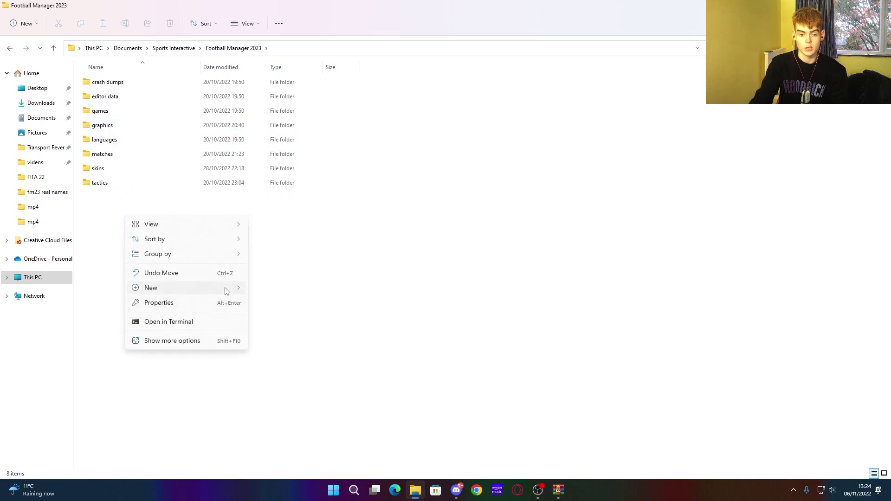
pyautogui.moveTo(224, 288)
pyautogui.click(153, 153)
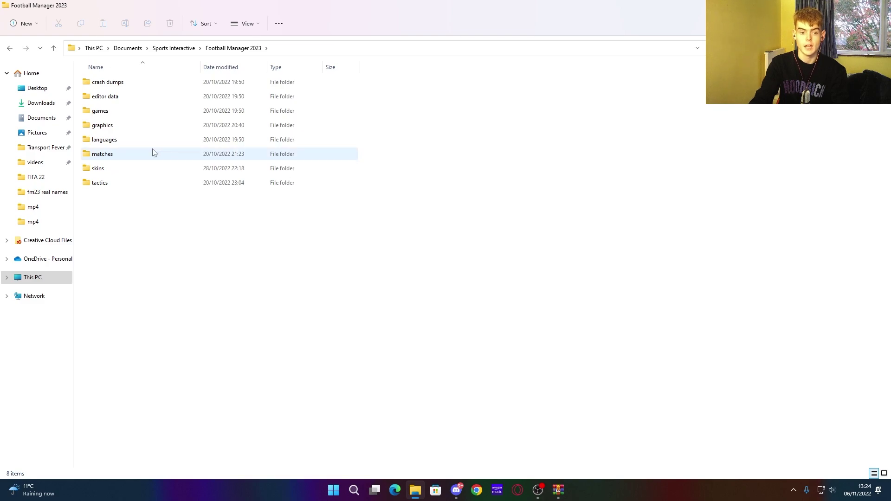
# Open the graphics\logos folder and bring the logos.rar archive in WinRAR in front of it.
pyautogui.doubleClick(124, 129)
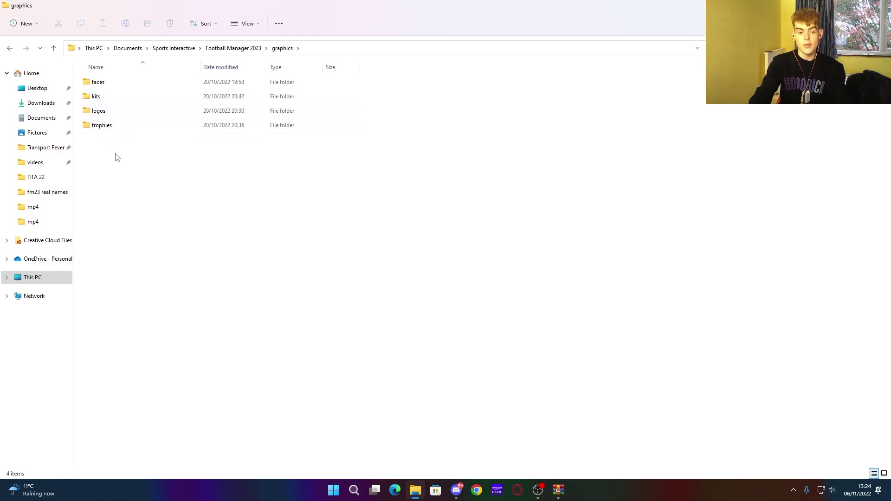
pyautogui.doubleClick(108, 115)
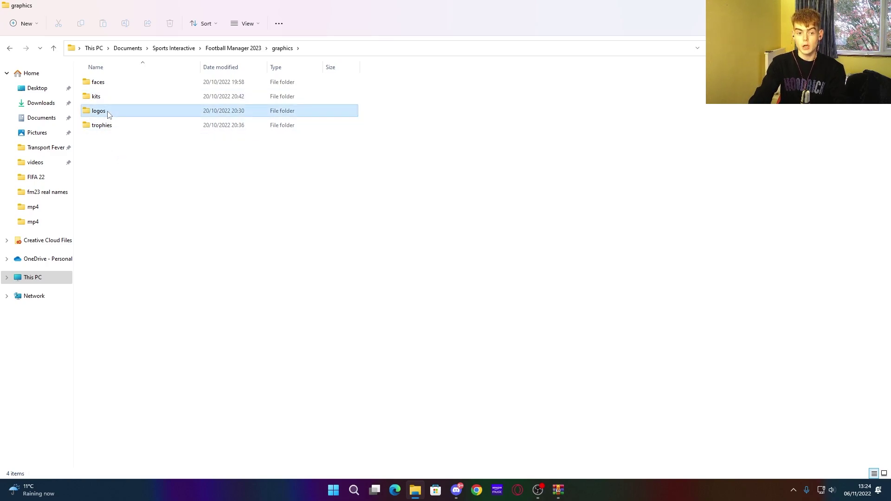
pyautogui.moveTo(558, 486)
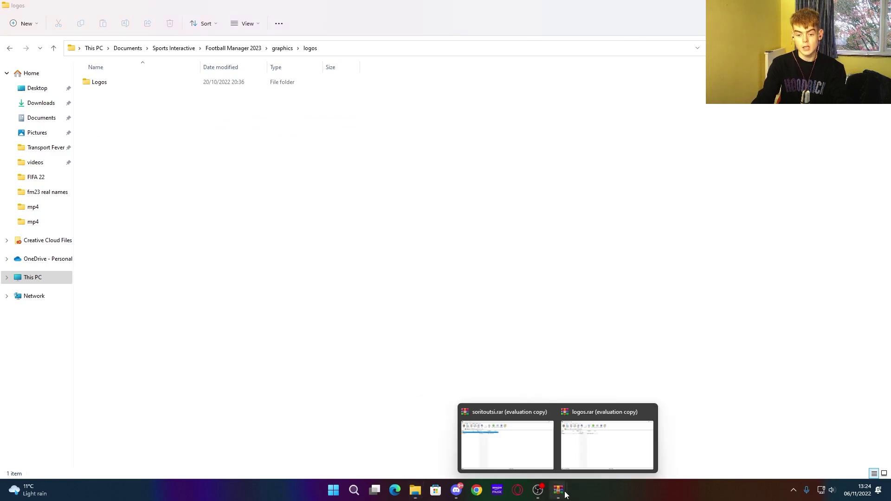
pyautogui.click(589, 466)
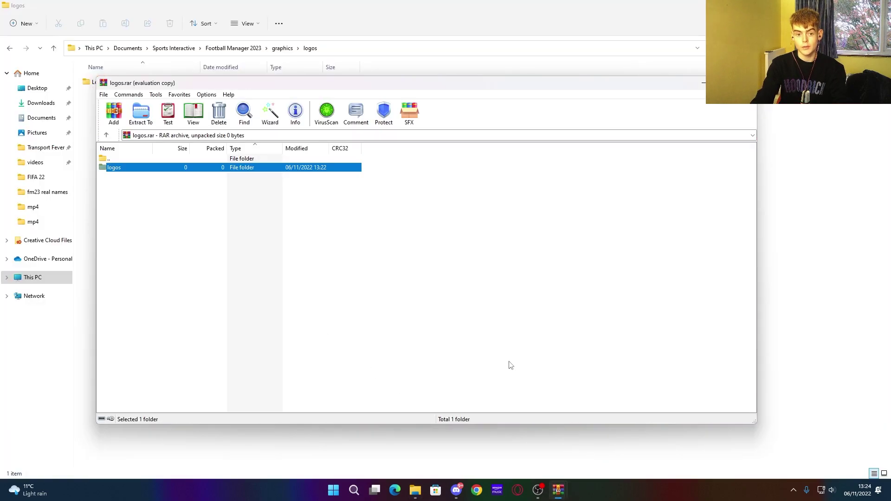
# Open the 680 archive from the Downloads folder in WinRAR and dismiss the licence purchase notice.
pyautogui.click(86, 141)
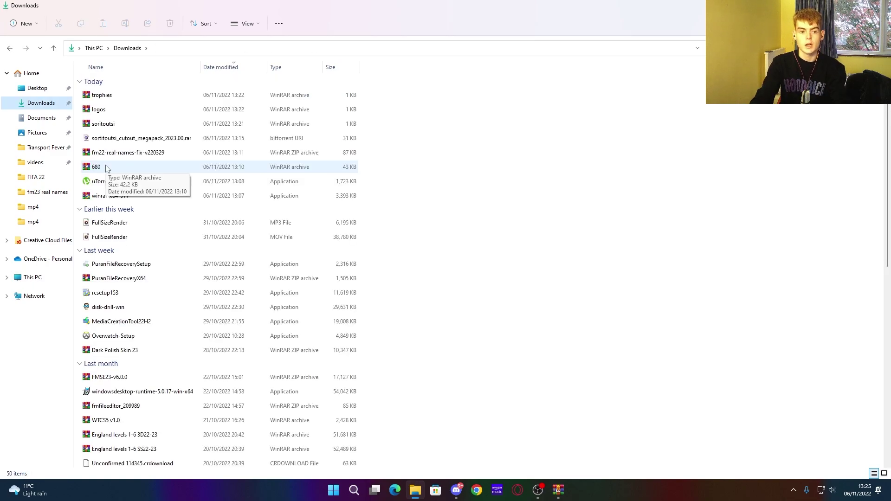
pyautogui.doubleClick(98, 167)
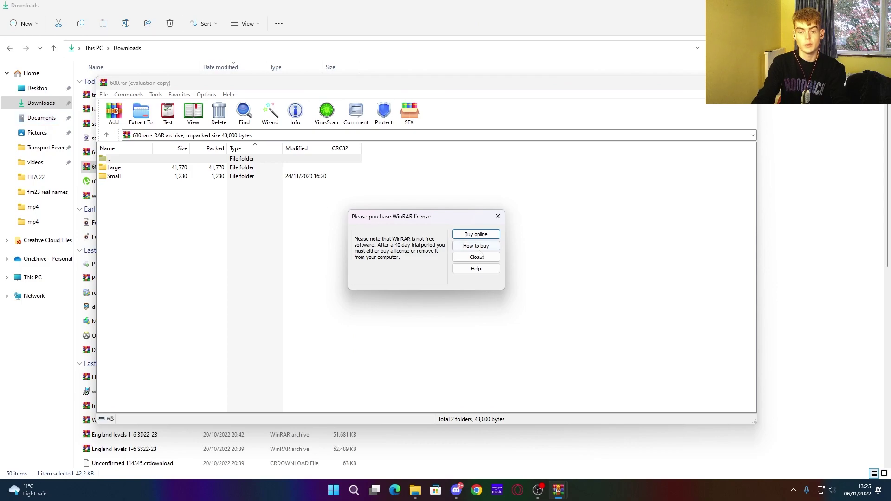
pyautogui.click(480, 260)
# Open Documents\Sports Interactive\Football Manager 2023\graphics\logos\Logos\Europe\England\Clubs\normal in File Explorer.
pyautogui.click(49, 119)
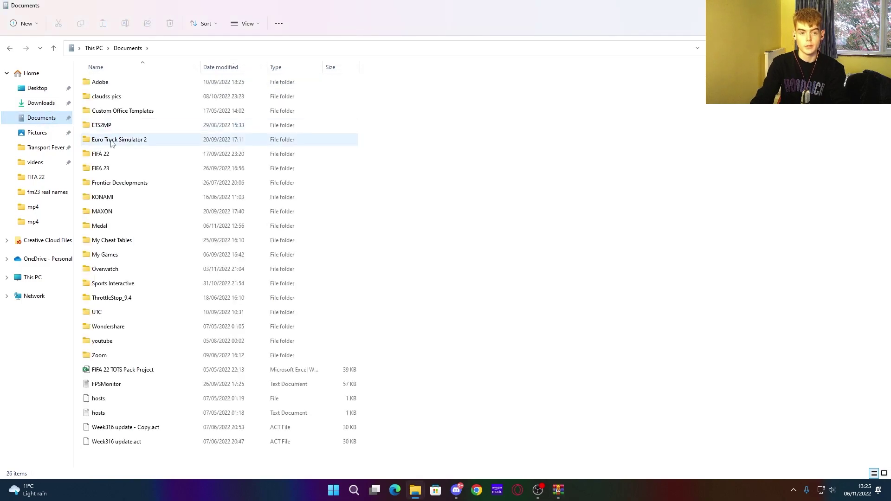
pyautogui.doubleClick(122, 287)
pyautogui.doubleClick(122, 124)
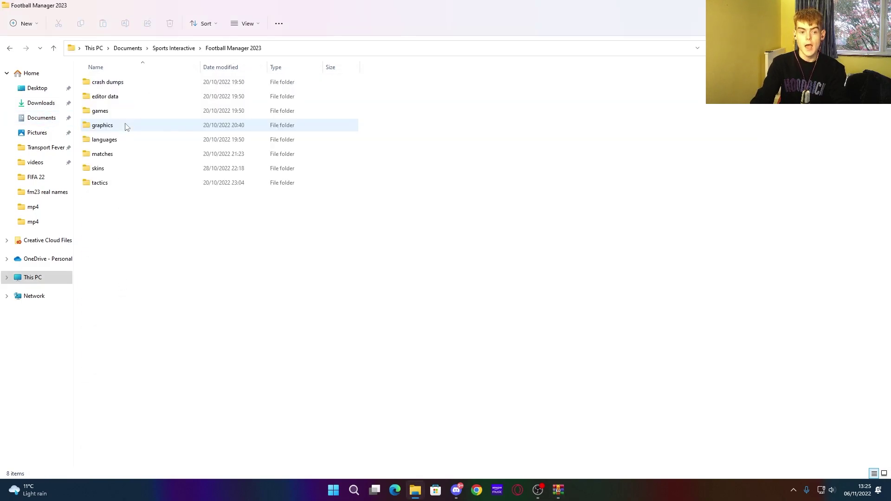
pyautogui.doubleClick(120, 123)
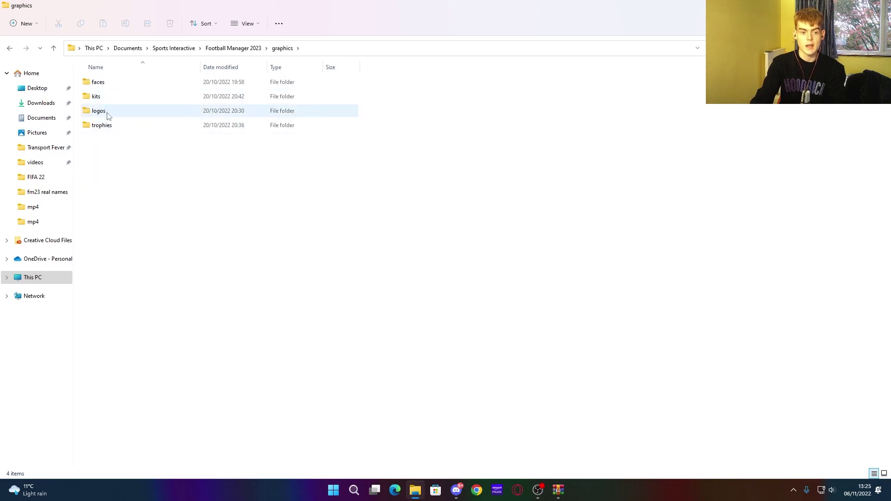
pyautogui.doubleClick(112, 112)
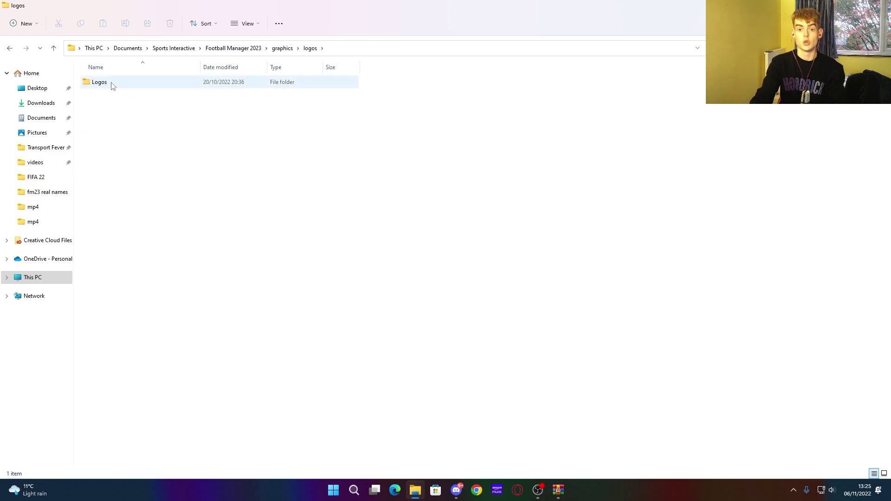
pyautogui.doubleClick(111, 86)
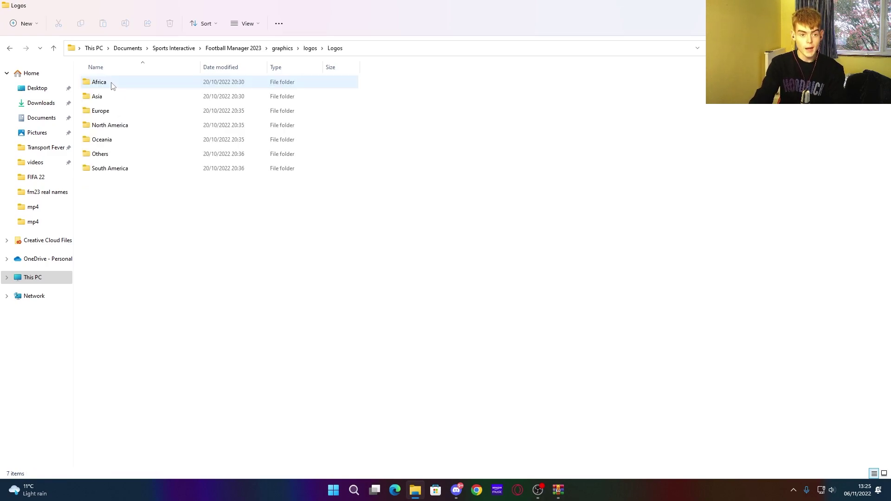
pyautogui.doubleClick(111, 116)
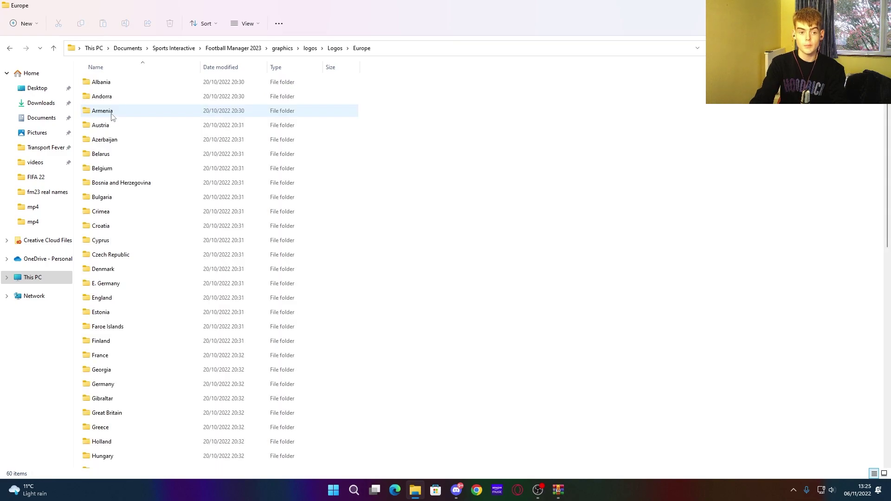
pyautogui.doubleClick(108, 298)
pyautogui.doubleClick(105, 85)
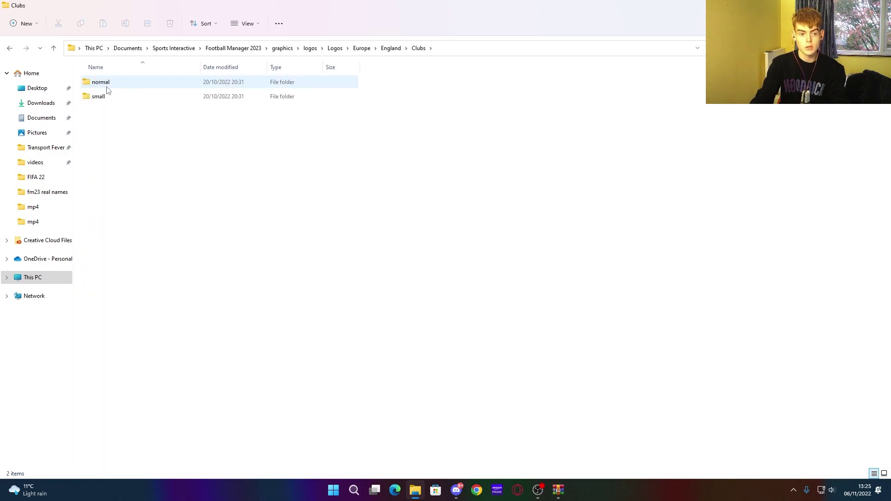
pyautogui.doubleClick(104, 83)
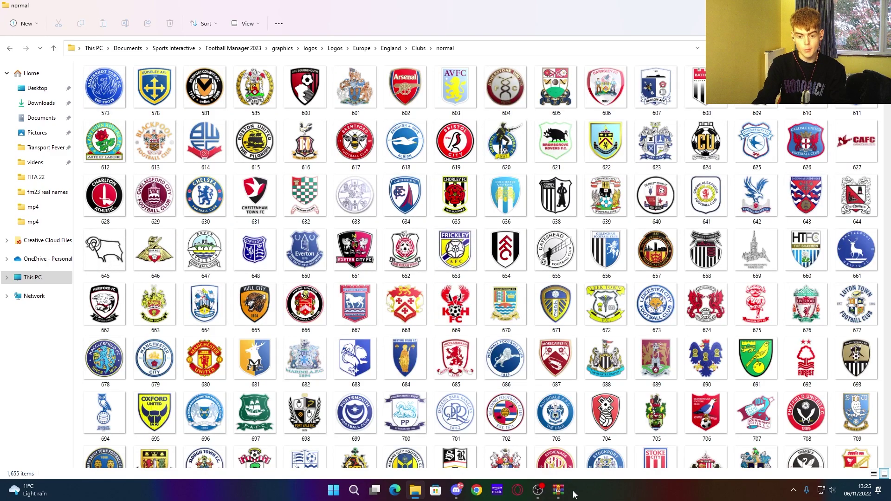
# Transfer 680.png from the 680 archive's Large folder into the clubs' normal folder, skipping the duplicate file.
pyautogui.moveTo(558, 491)
pyautogui.click(628, 450)
pyautogui.doubleClick(138, 167)
pyautogui.moveTo(140, 168); pyautogui.dragTo(84, 188)
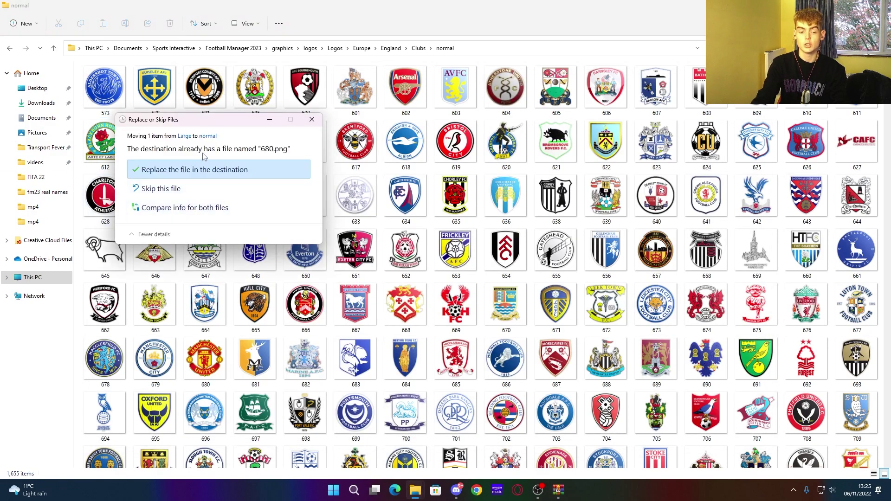
pyautogui.click(175, 194)
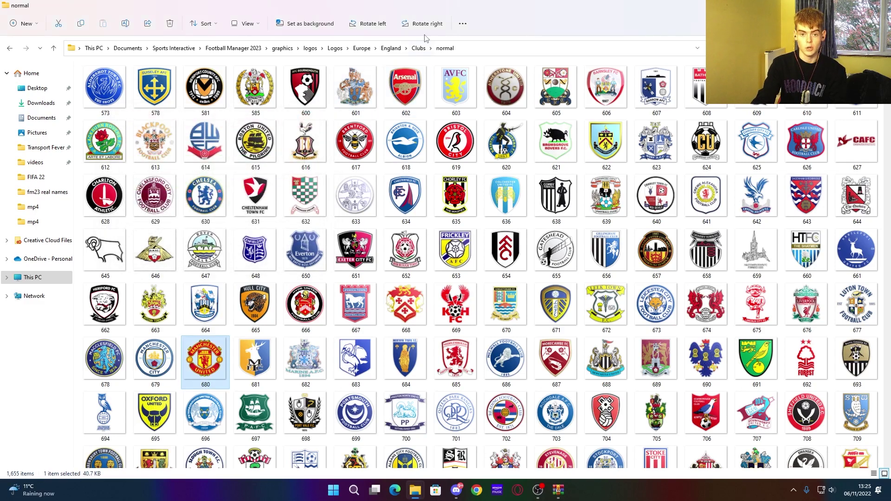
# Open the England Clubs small folder and copy 680.png from the 680 archive's Small folder into it.
pyautogui.click(418, 48)
pyautogui.doubleClick(146, 103)
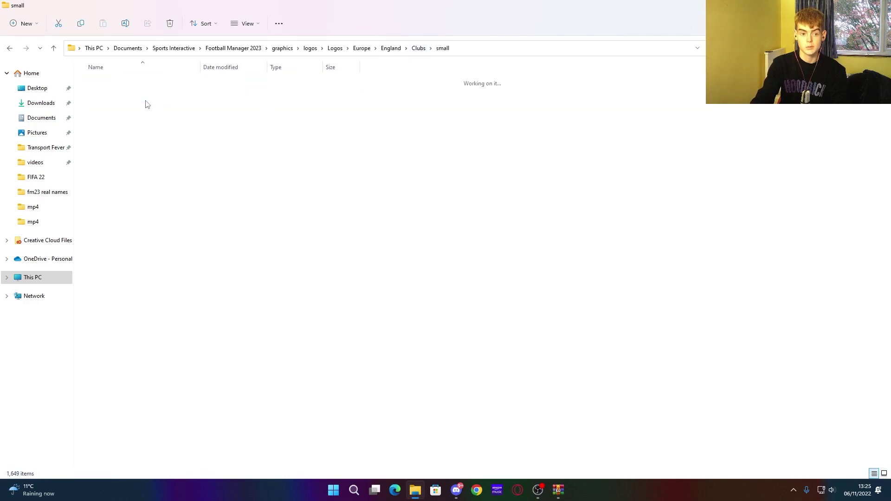
pyautogui.moveTo(559, 489)
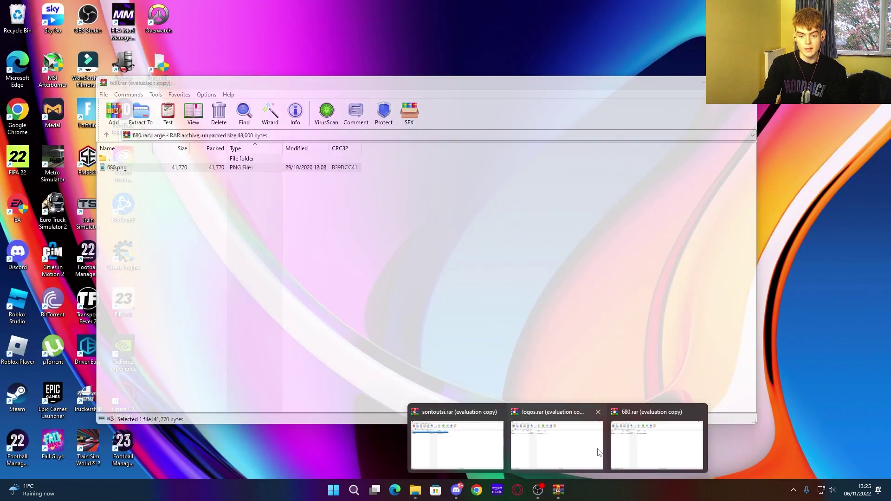
pyautogui.click(633, 448)
pyautogui.press('BackSpace')
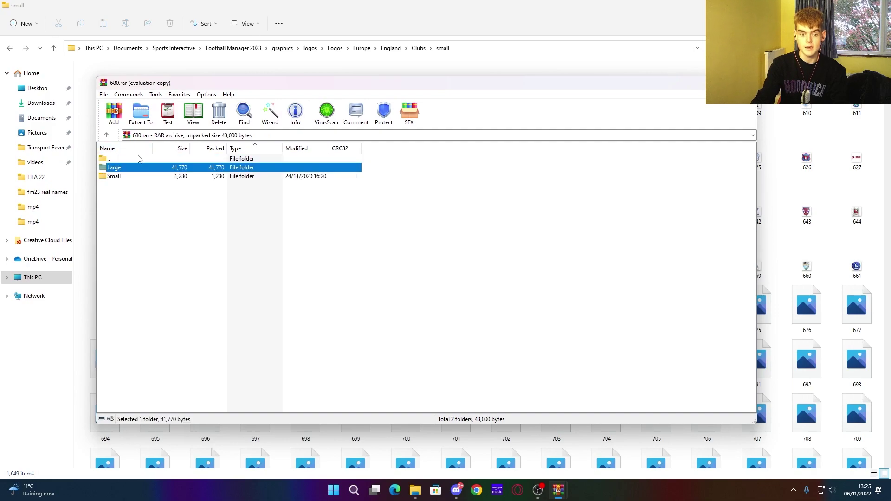
pyautogui.doubleClick(133, 176)
pyautogui.moveTo(120, 167); pyautogui.dragTo(813, 142)
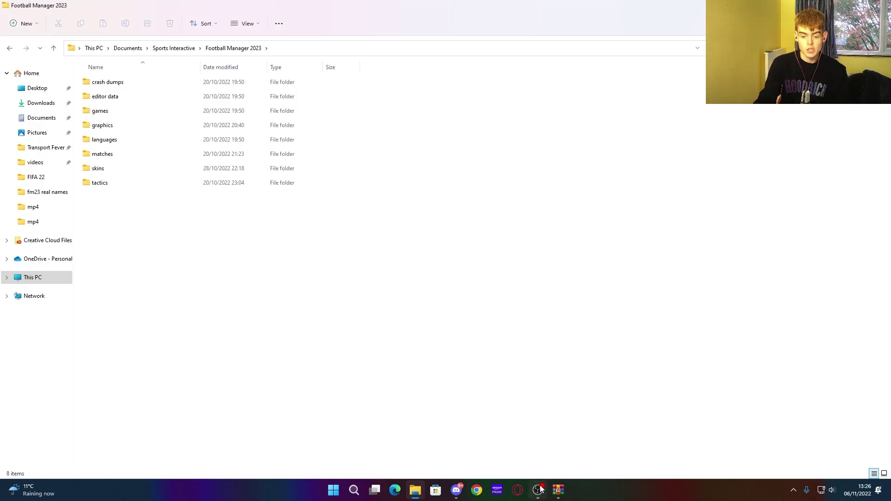
# Open the graphics\faces folder and add the soritoutsi folder from the soritoutsi.rar archive to it.
pyautogui.click(558, 490)
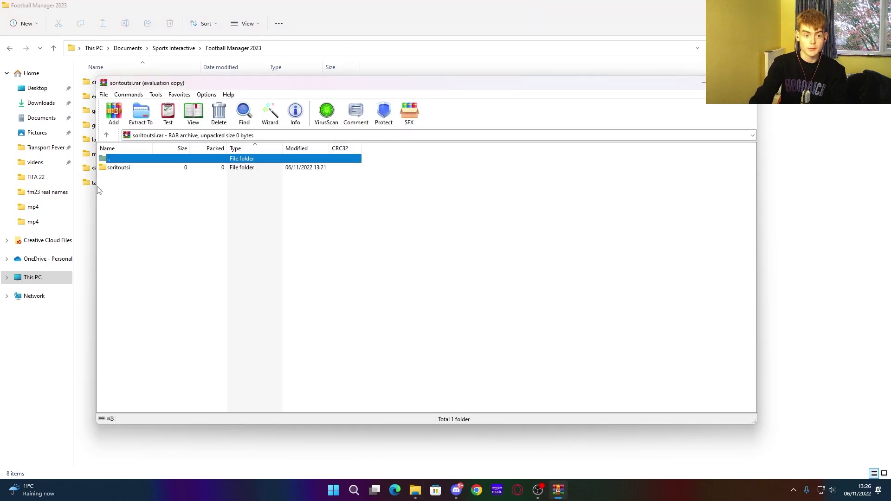
pyautogui.click(96, 198)
pyautogui.doubleClick(101, 125)
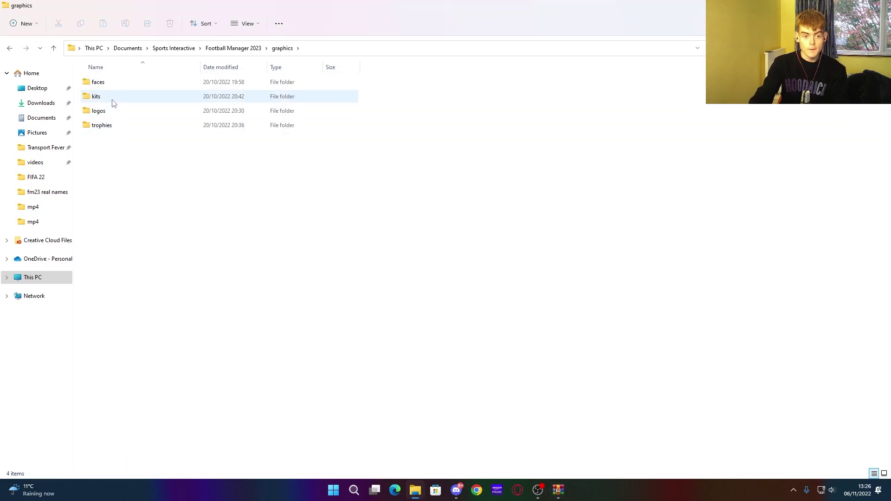
pyautogui.doubleClick(109, 87)
pyautogui.click(559, 490)
pyautogui.moveTo(200, 168); pyautogui.dragTo(88, 135)
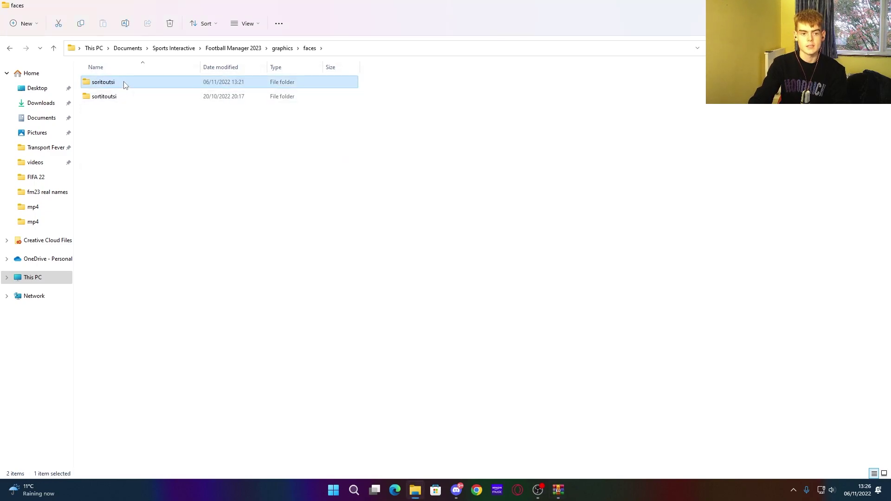
# Delete the newly added soritoutsi folder from the faces folder.
pyautogui.rightClick(124, 87)
pyautogui.click(192, 93)
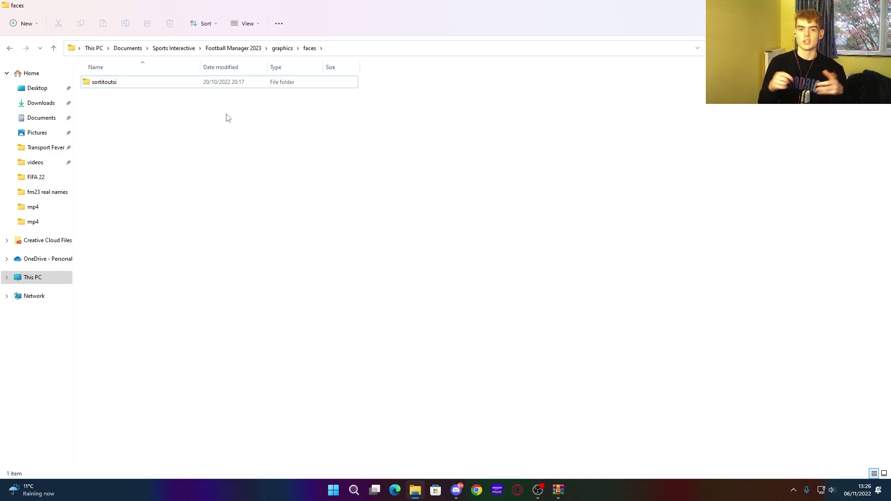
# Open the graphics\trophies folder and bring the soritoutsi.rar archive in front of it to show where trophy graphics belong.
pyautogui.click(282, 48)
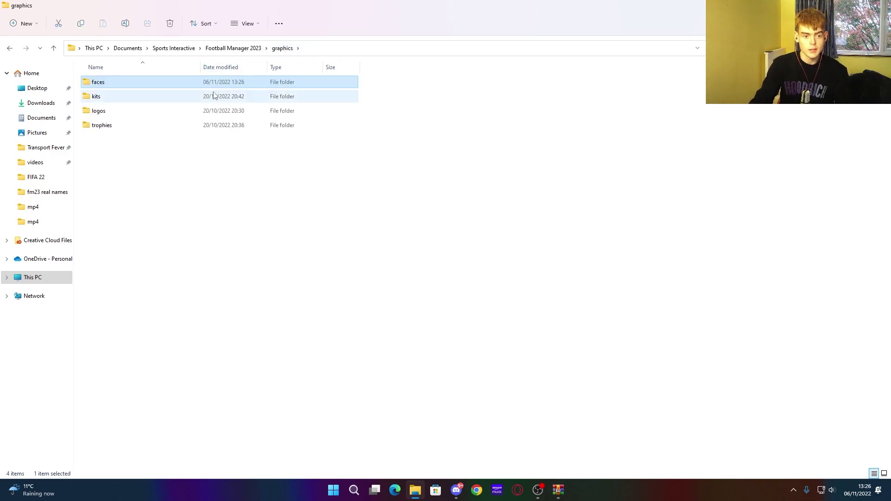
pyautogui.doubleClick(143, 123)
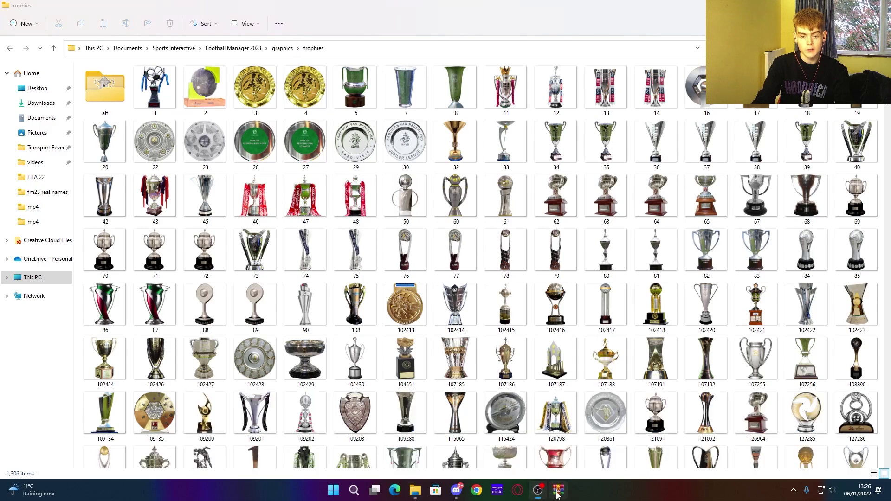
pyautogui.click(559, 491)
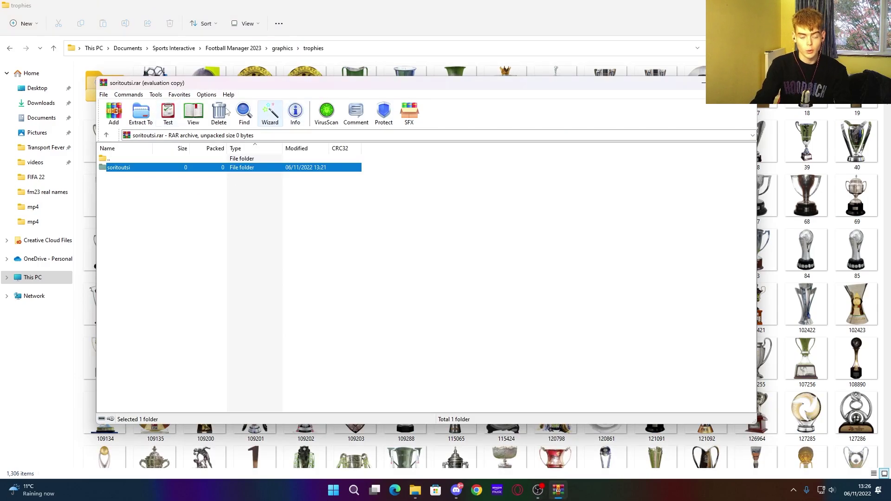
pyautogui.click(283, 48)
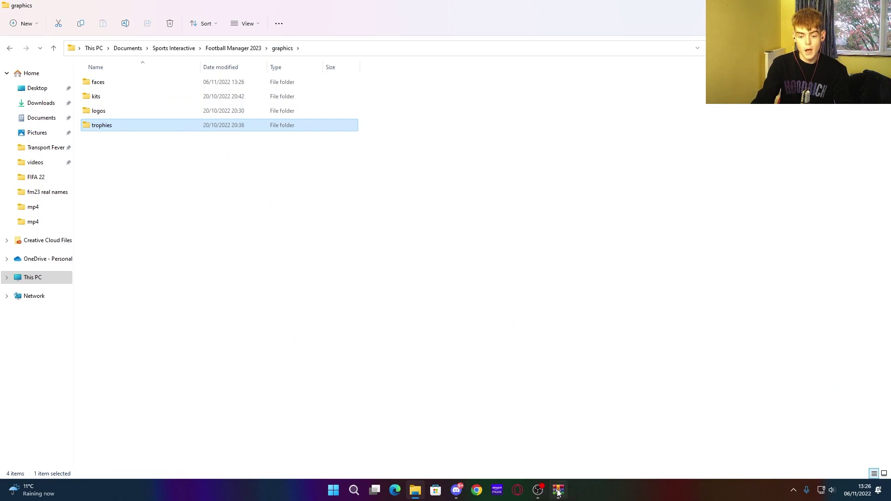
pyautogui.doubleClick(254, 126)
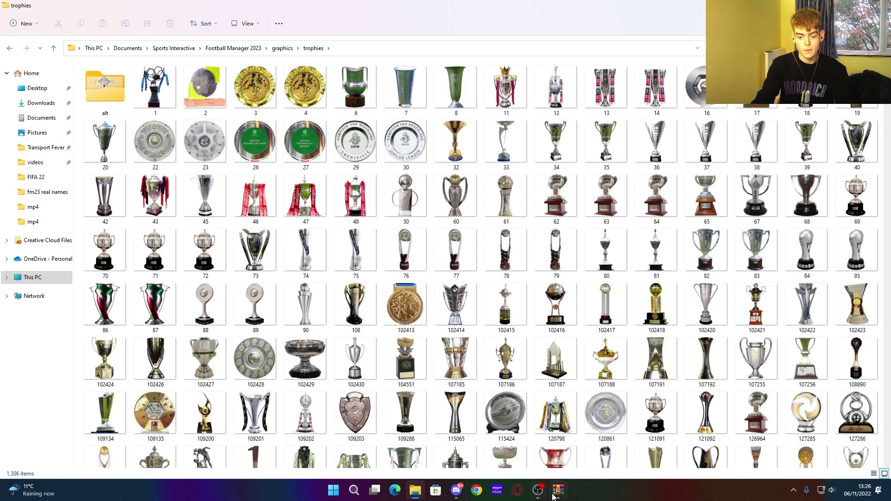
pyautogui.hotkey('alt', 'Tab')
pyautogui.moveTo(93, 125); pyautogui.dragTo(95, 125)
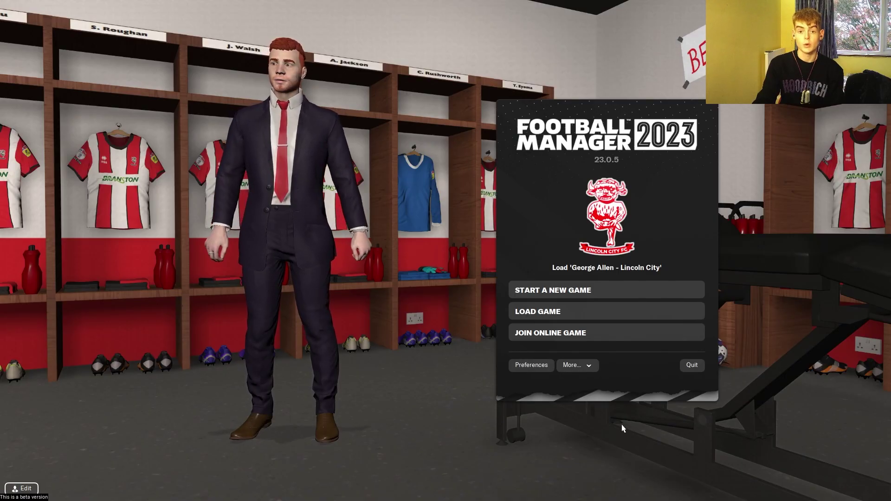
# Review the skin caching and reload options in Football Manager 2023's Interface preferences and reload the skin.
pyautogui.click(532, 367)
pyautogui.click(330, 66)
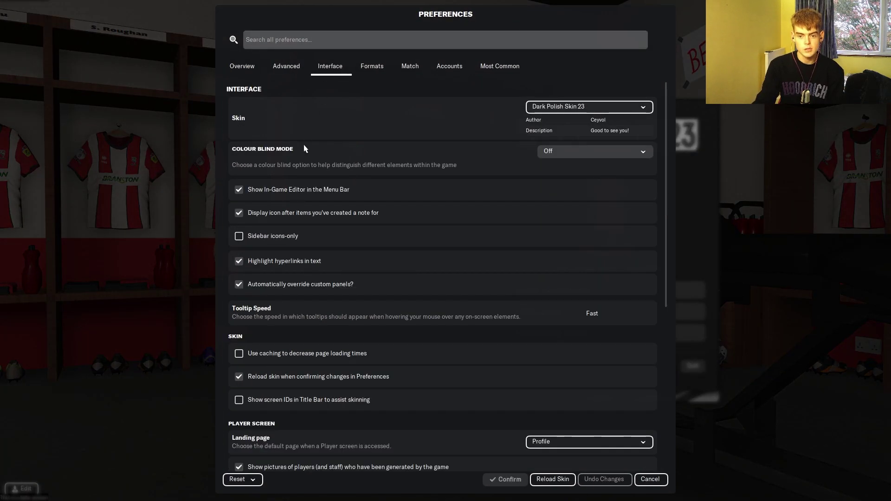
pyautogui.scroll(-2, 404, 326)
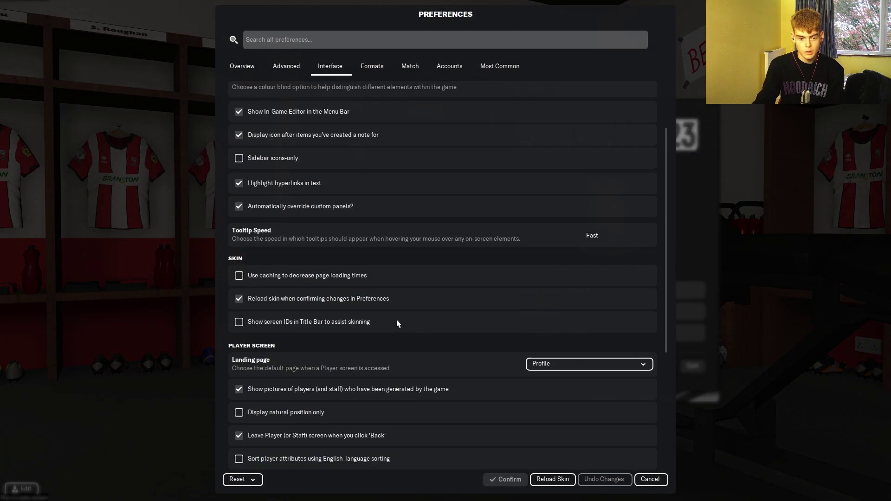
pyautogui.moveTo(291, 281)
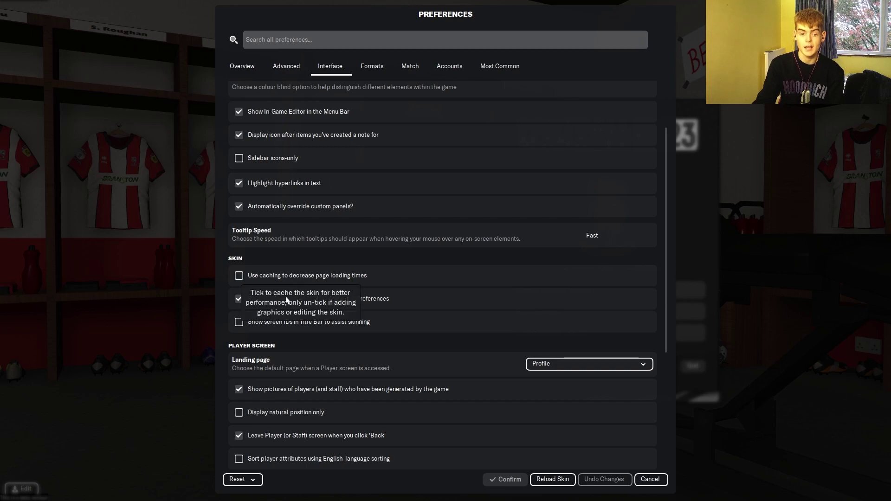
pyautogui.moveTo(271, 308)
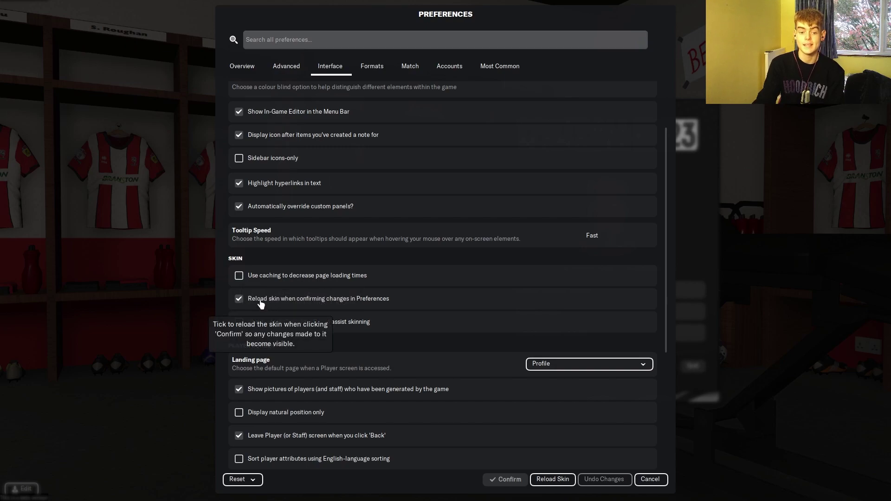
pyautogui.moveTo(383, 317)
pyautogui.click(297, 301)
pyautogui.click(297, 302)
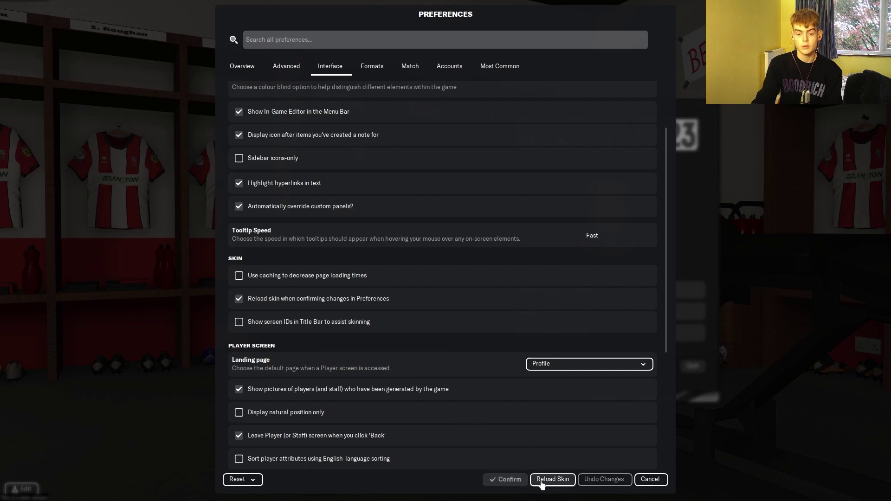
pyautogui.click(560, 482)
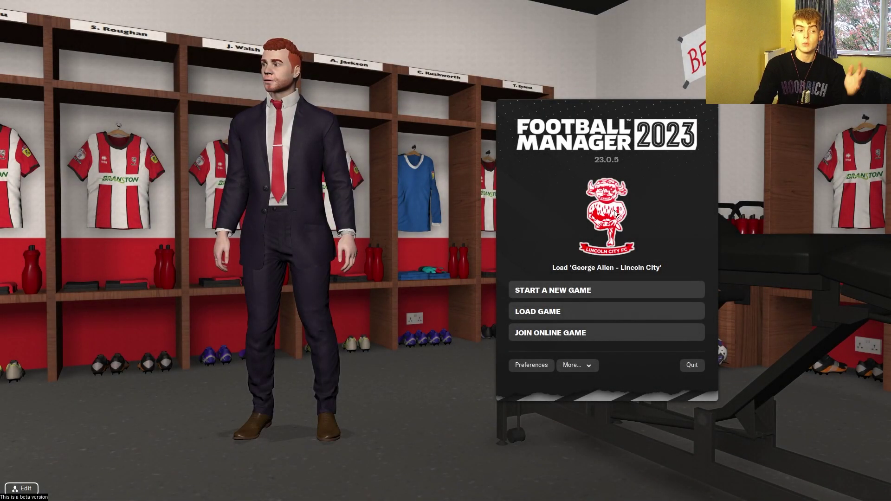
# Load the Lincoln City saved game and open the Premier League table.
pyautogui.click(609, 227)
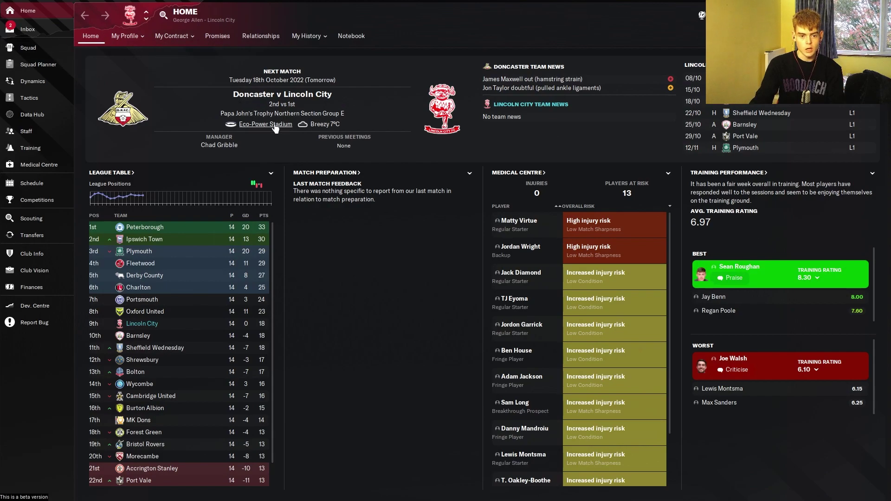
pyautogui.click(112, 173)
pyautogui.doubleClick(147, 16)
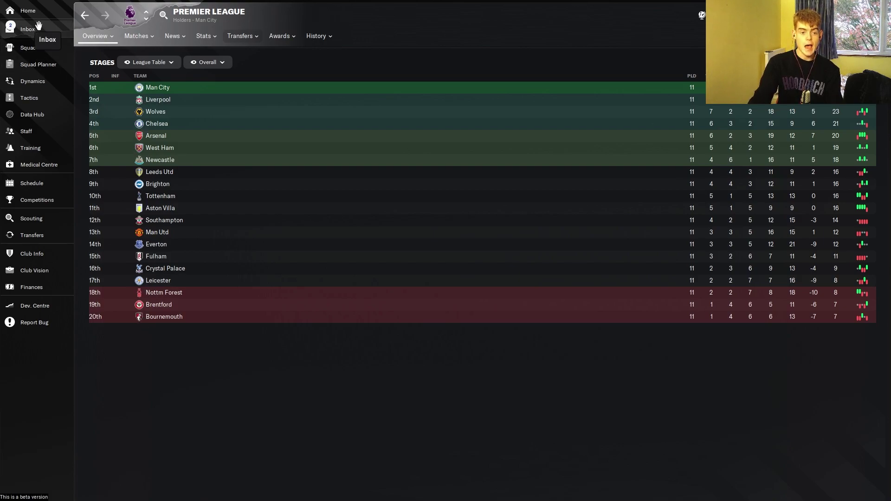
pyautogui.click(157, 233)
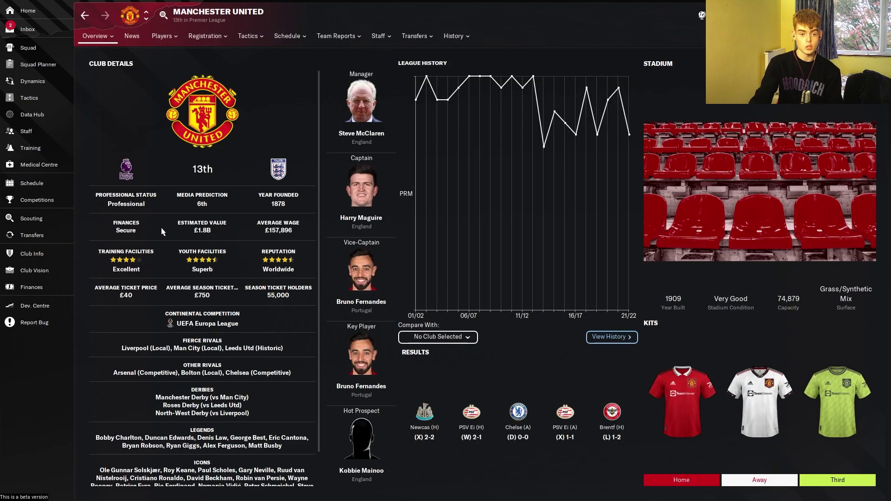
pyautogui.click(366, 219)
pyautogui.moveTo(137, 36)
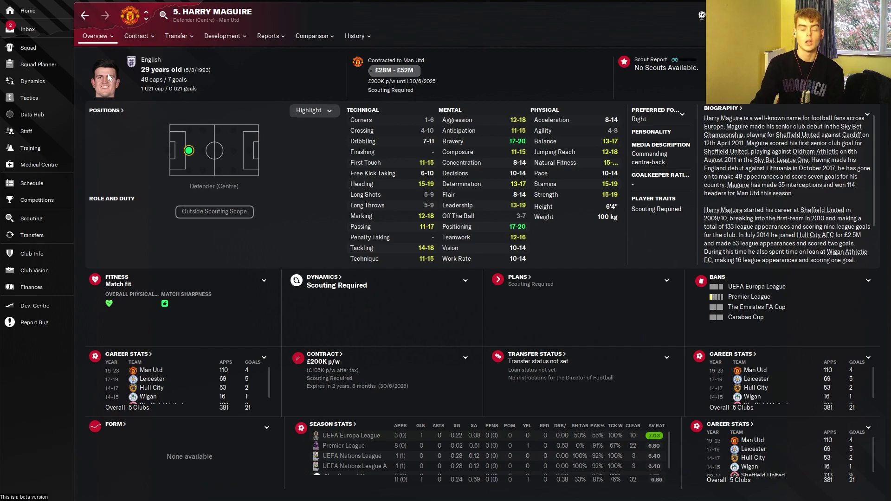
pyautogui.moveTo(262, 83)
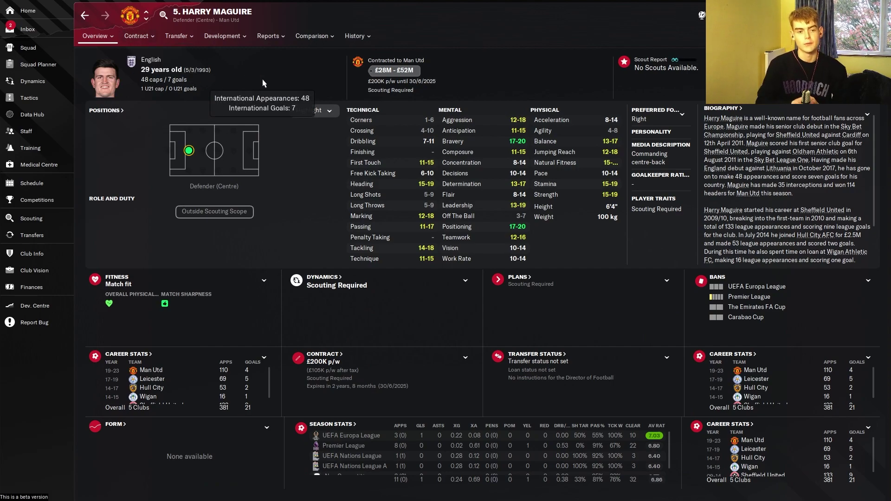